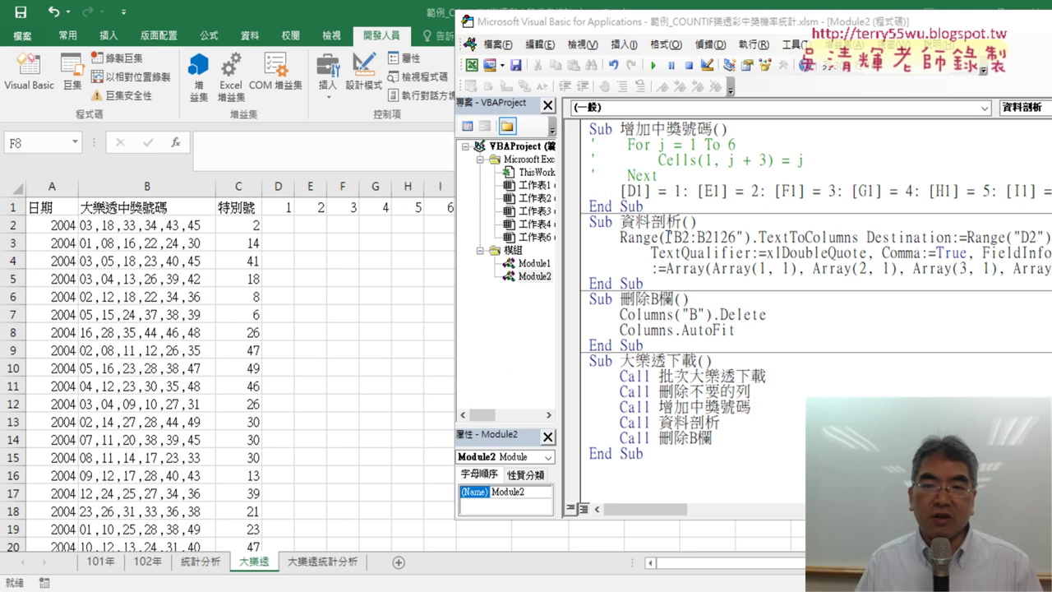
- Highlight the fixed Range B2:B2126 reference and its hardcoded last row 2126
drag(619, 238, 750, 239)
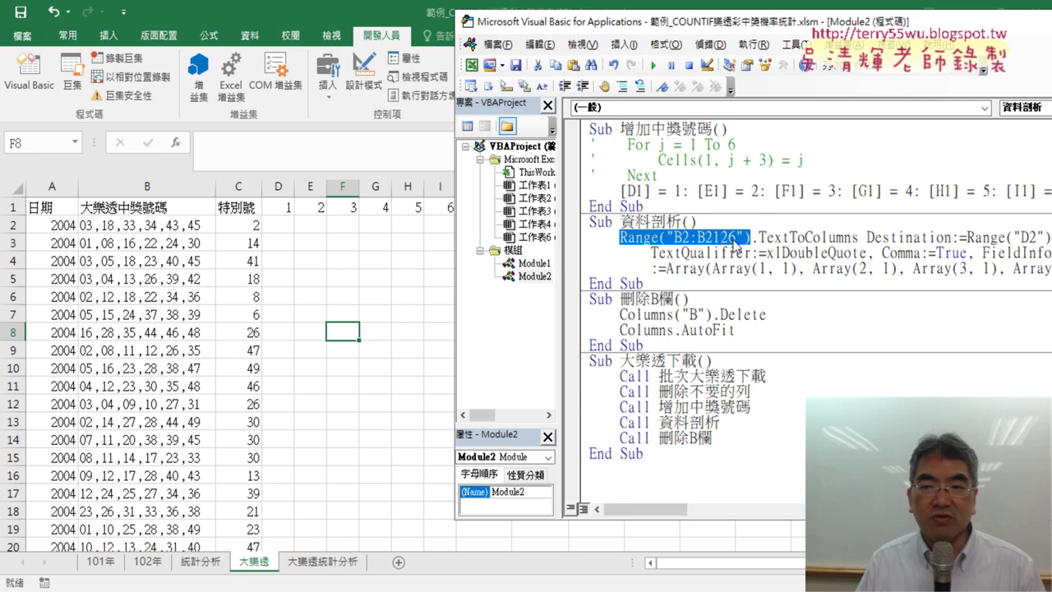
click(736, 238)
drag(737, 237, 705, 239)
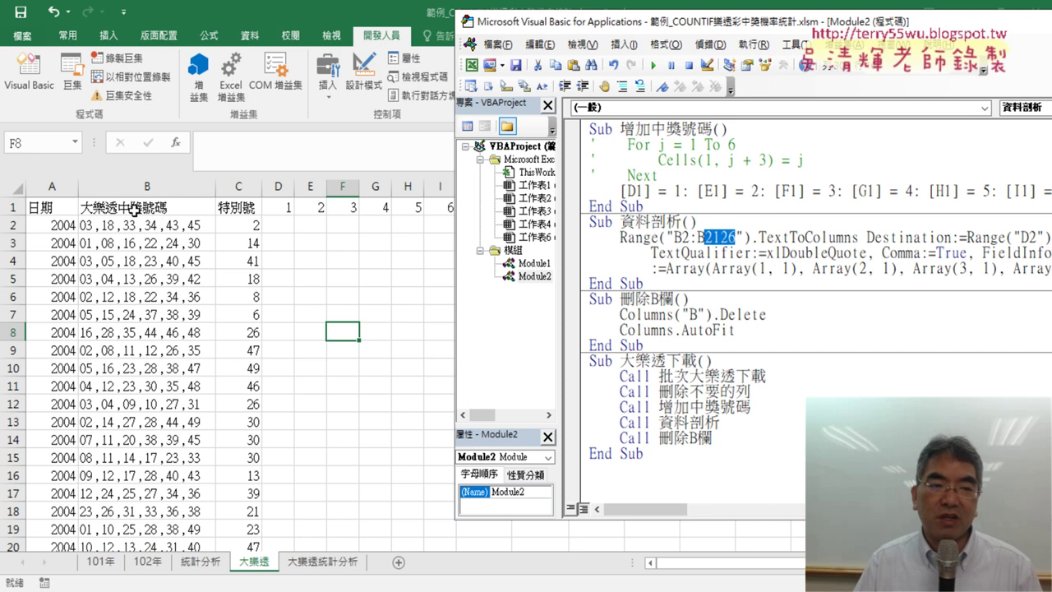
- Add r = Range("B1").End(xlDown).Row as the first line of Sub 資料剖析
click(731, 222)
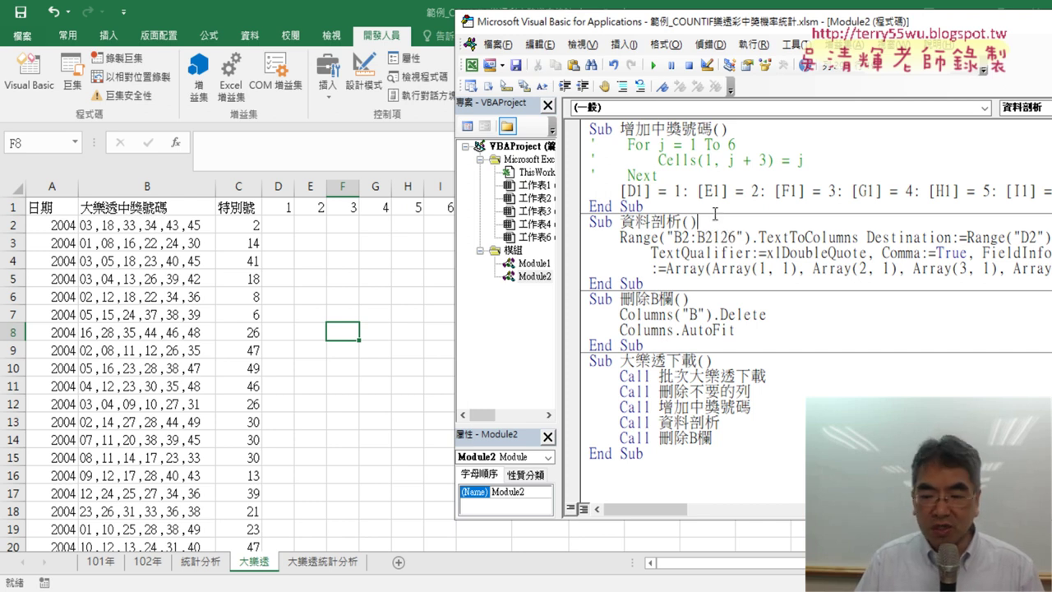
key(Return)
key(Tab)
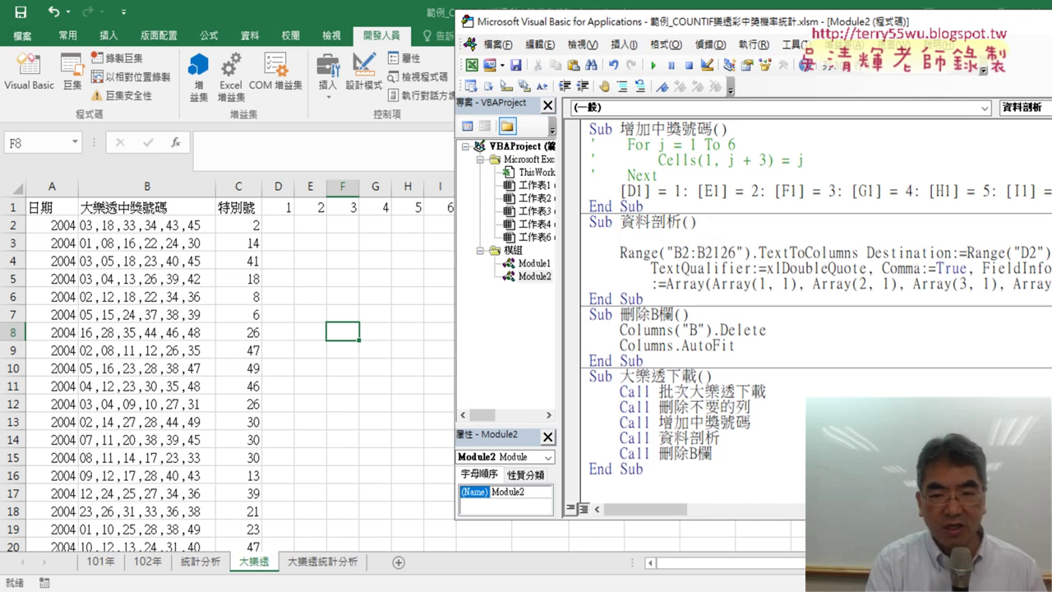
text(r=)
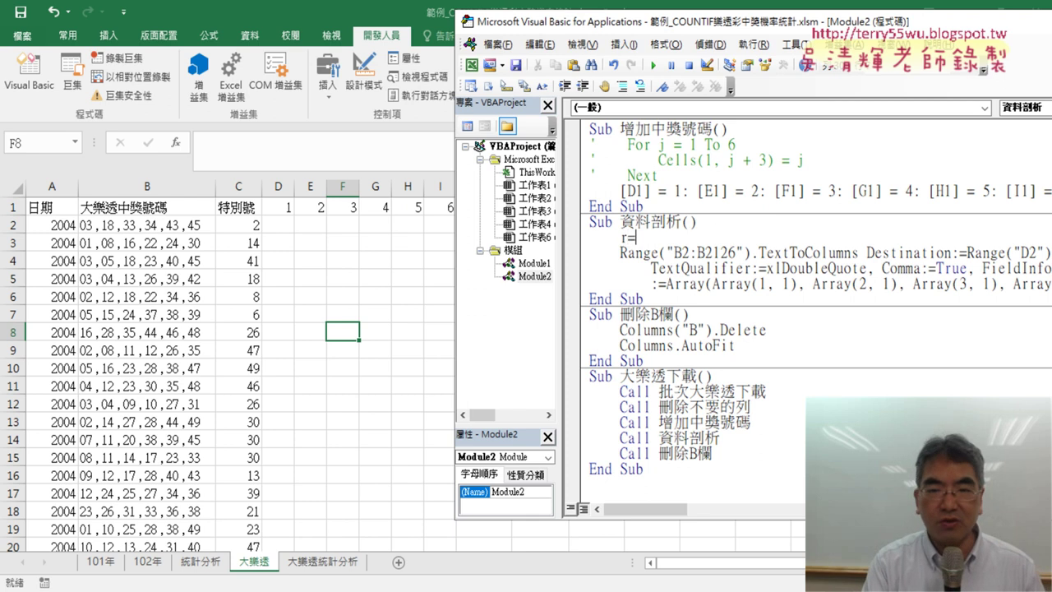
text(ran)
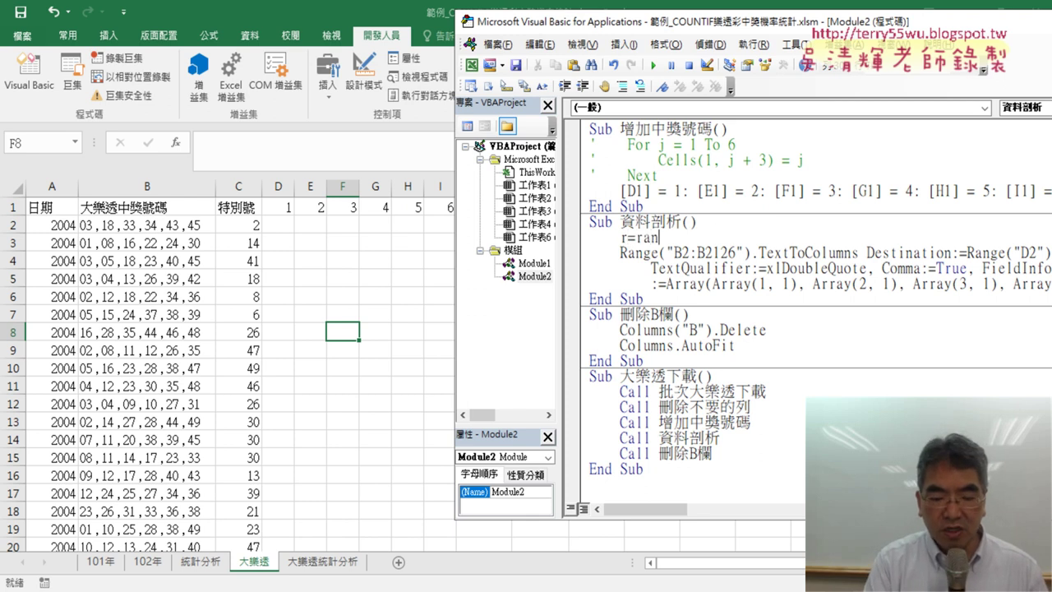
text(ge("B)
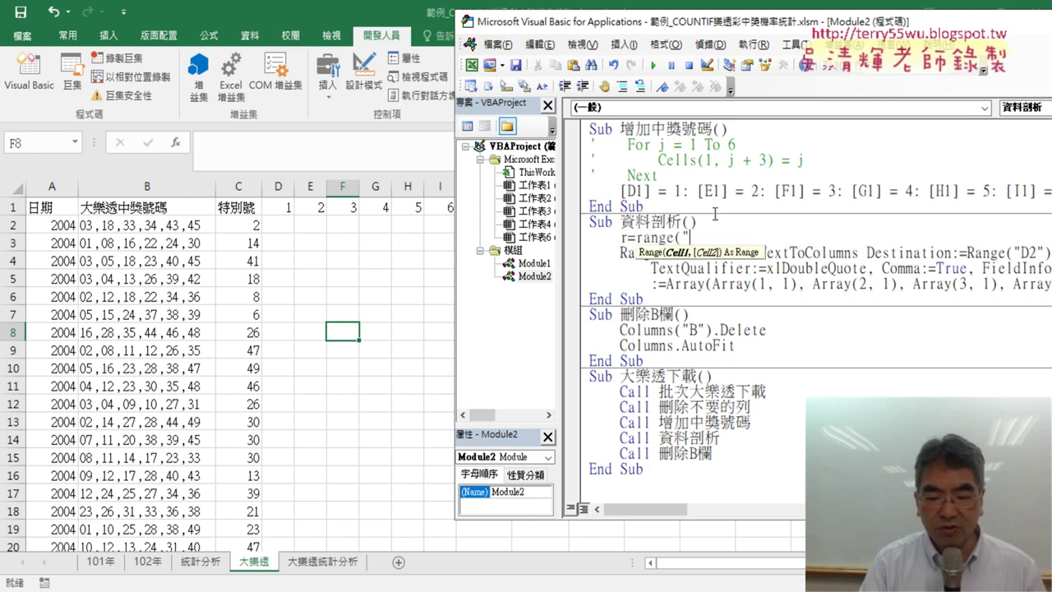
text(1)
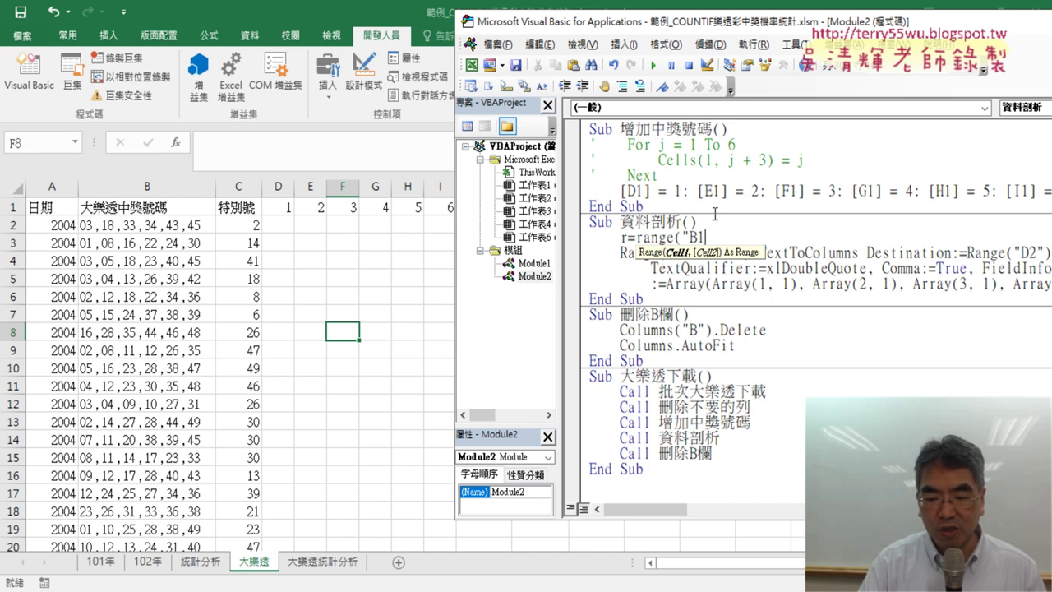
text(").)
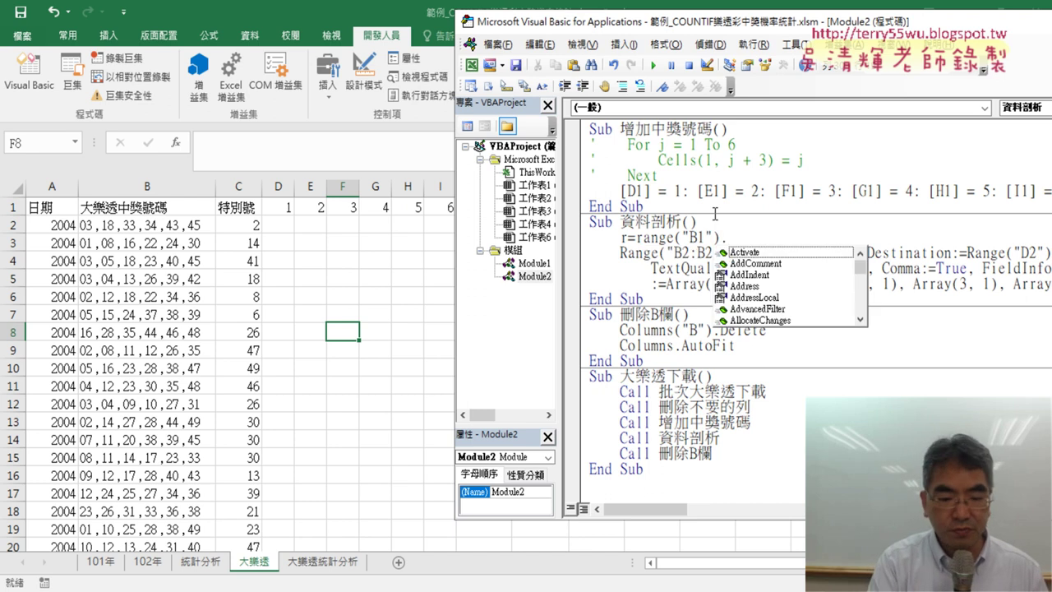
text(End )
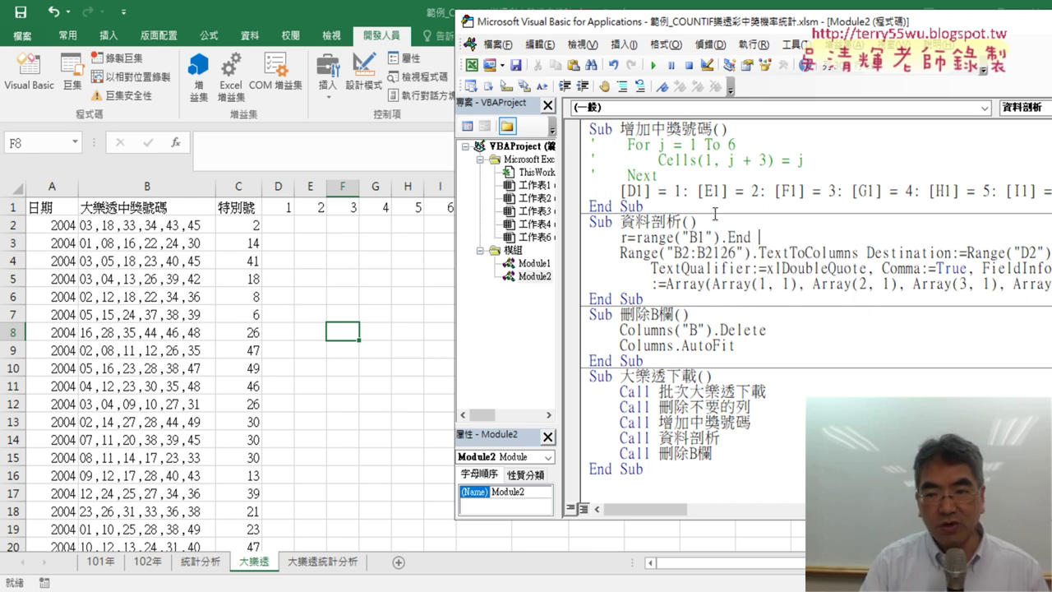
text(()
text(xl)
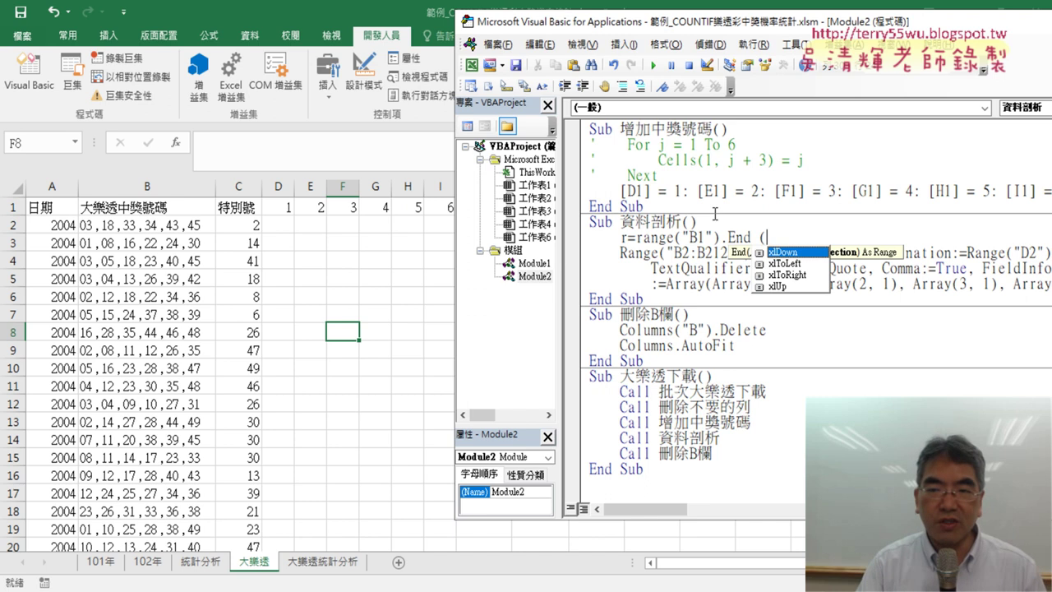
text(Down )
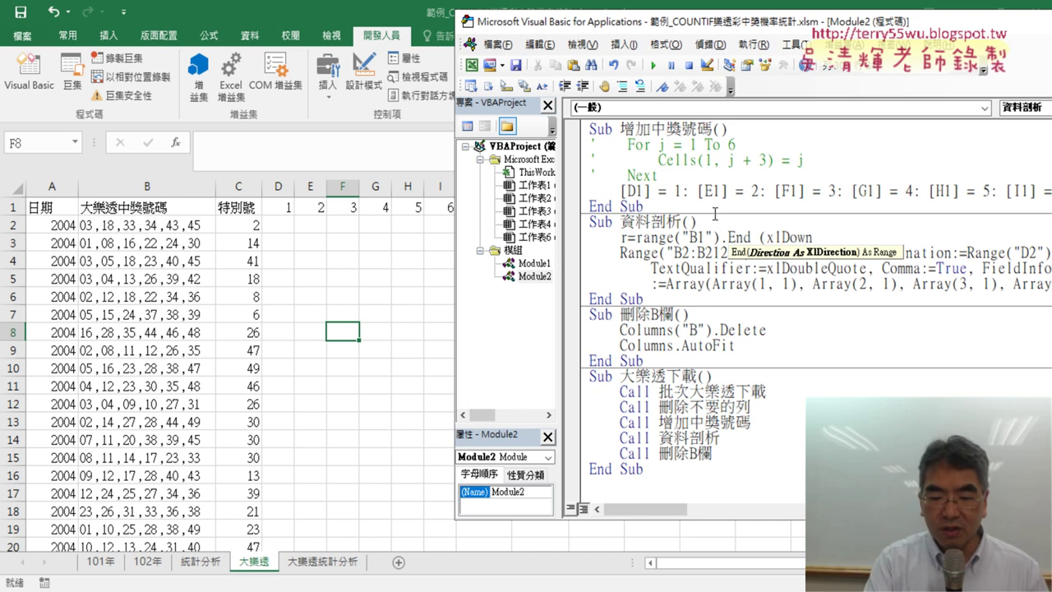
text().r)
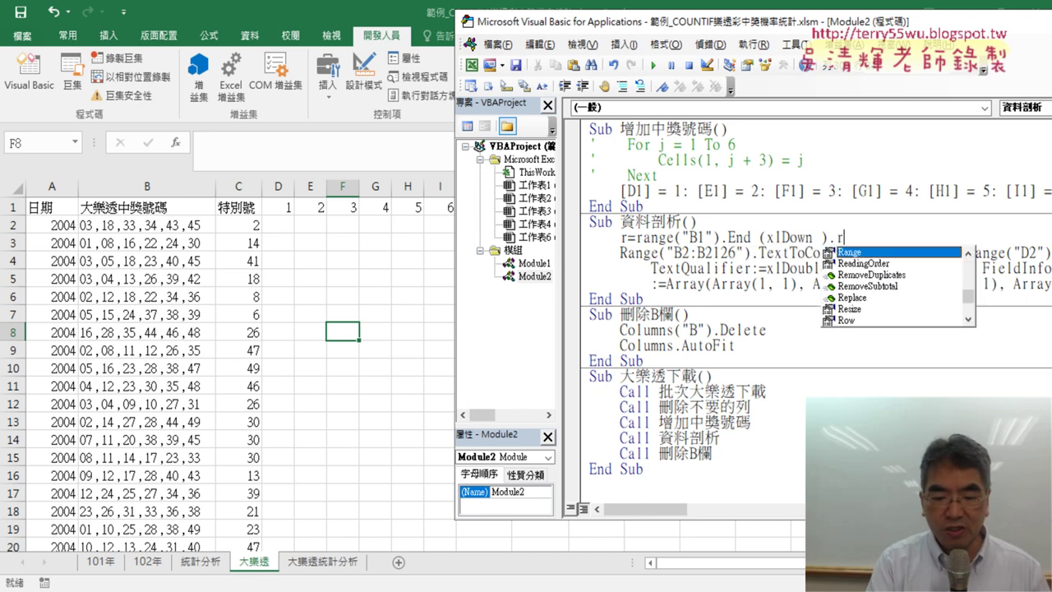
text(ow)
click(589, 252)
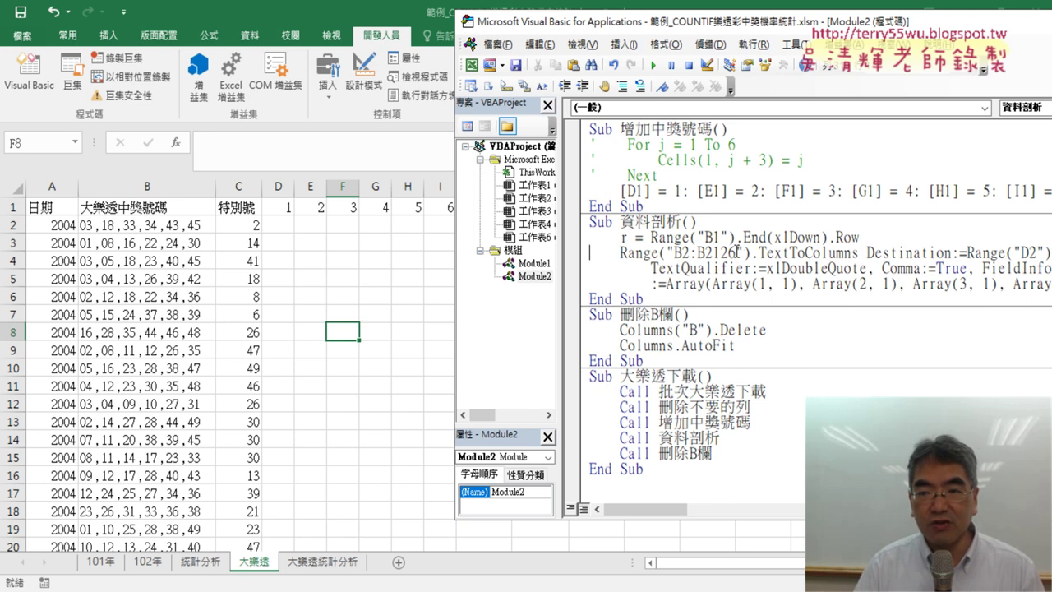
- Replace 2126 with & r so the statement reads Range("B2:B" & r)
drag(735, 252, 712, 252)
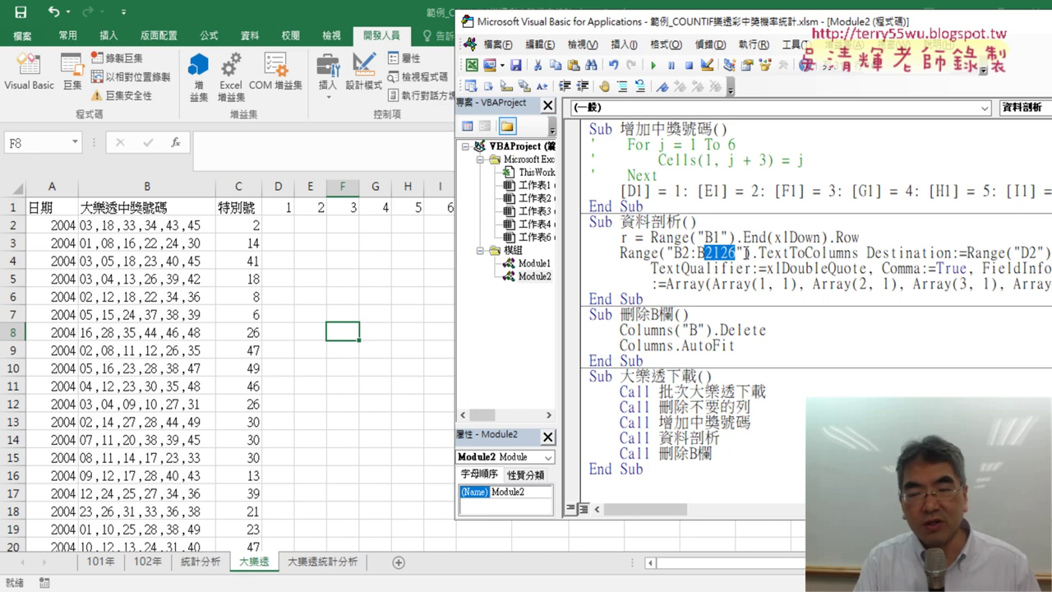
key(Delete)
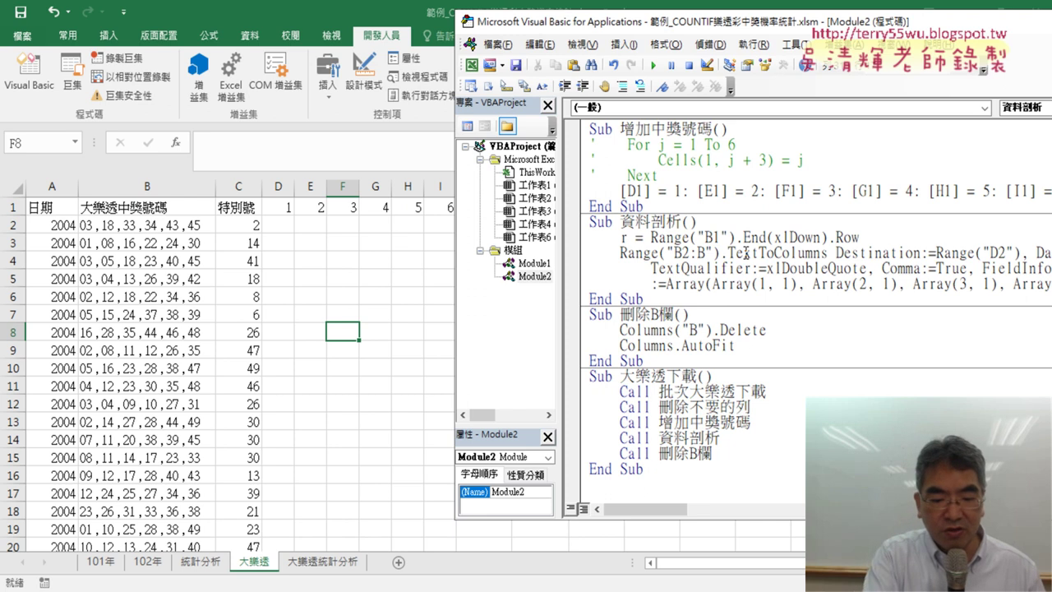
text(&r)
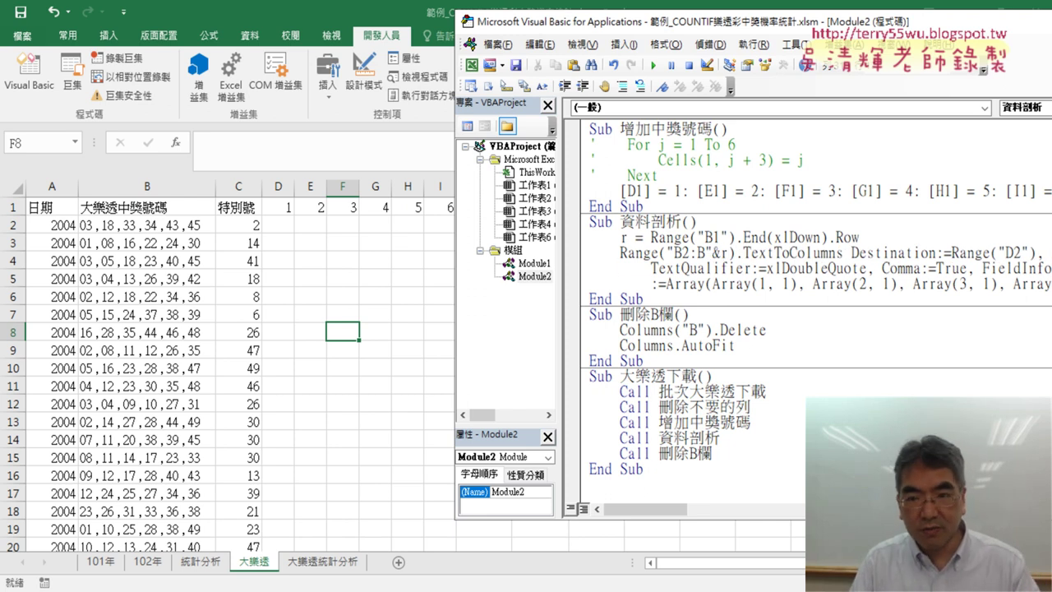
click(745, 254)
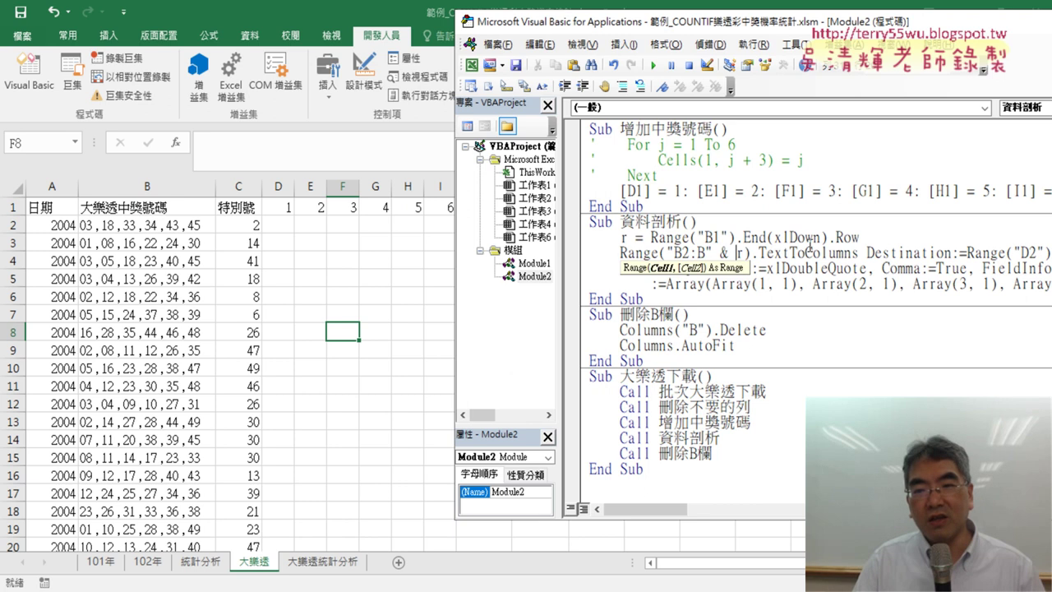
drag(743, 255, 707, 254)
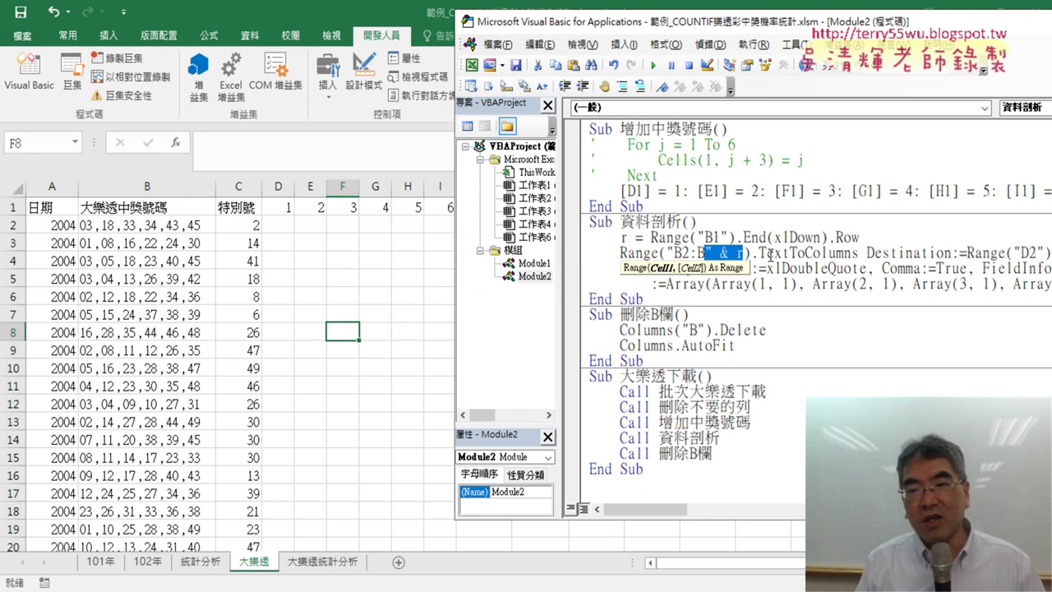
click(799, 270)
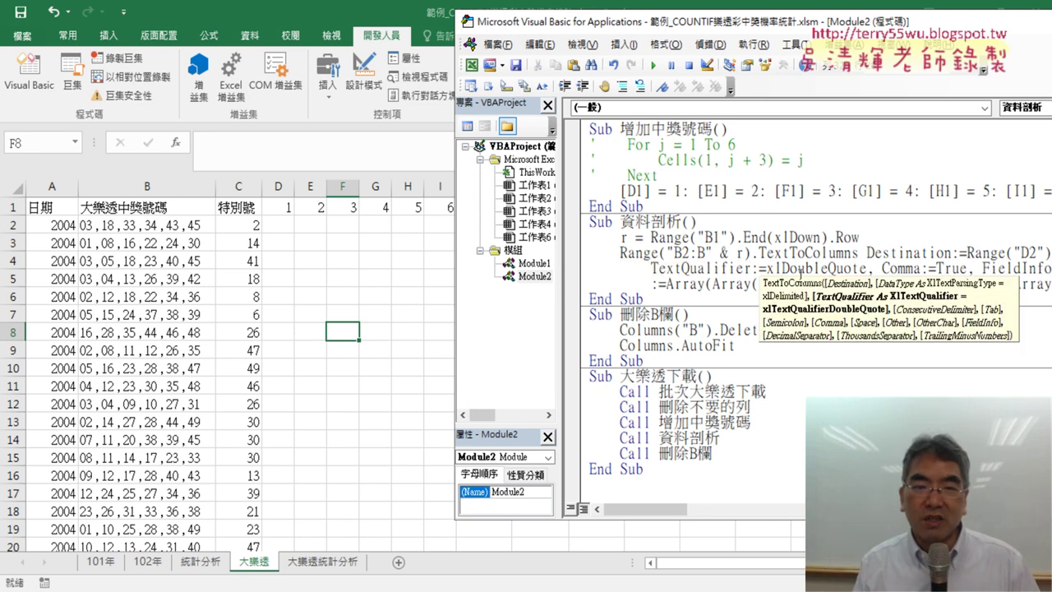
- Run the 資料剖析 macro, then highlight 刪除B欄's column-B Delete and AutoFit lines
click(654, 65)
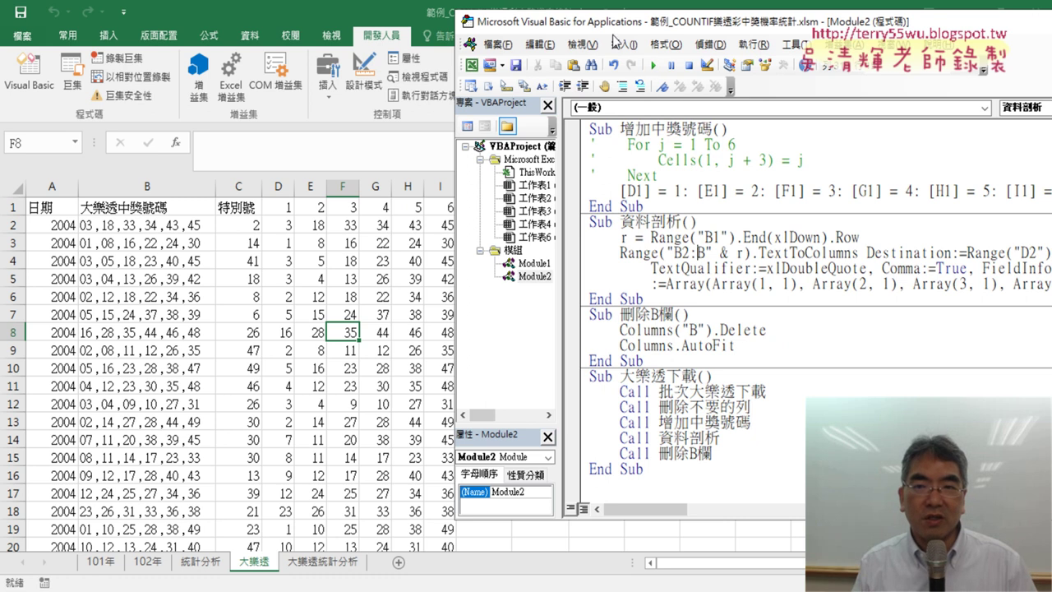
mouse_move(635, 23)
mouse_down()
mouse_move(746, 25)
mouse_move(704, 23)
mouse_up()
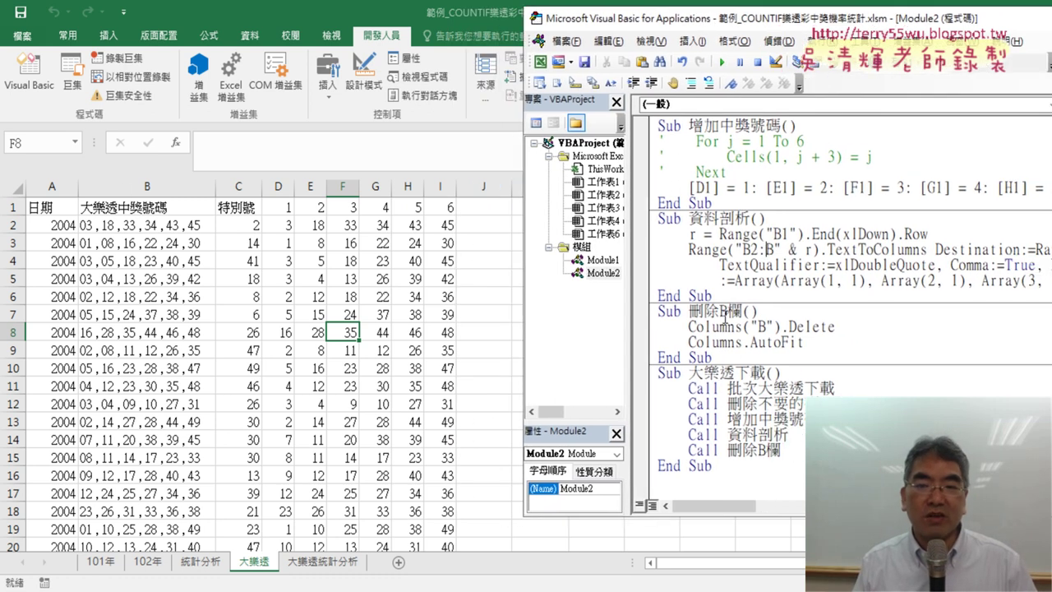
drag(852, 330, 690, 326)
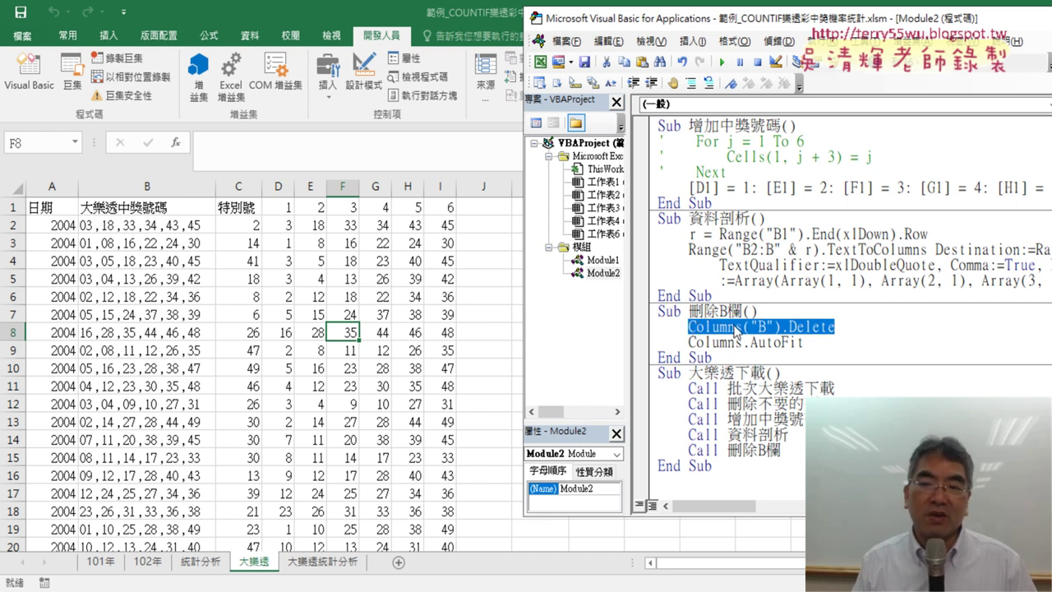
drag(812, 343, 748, 346)
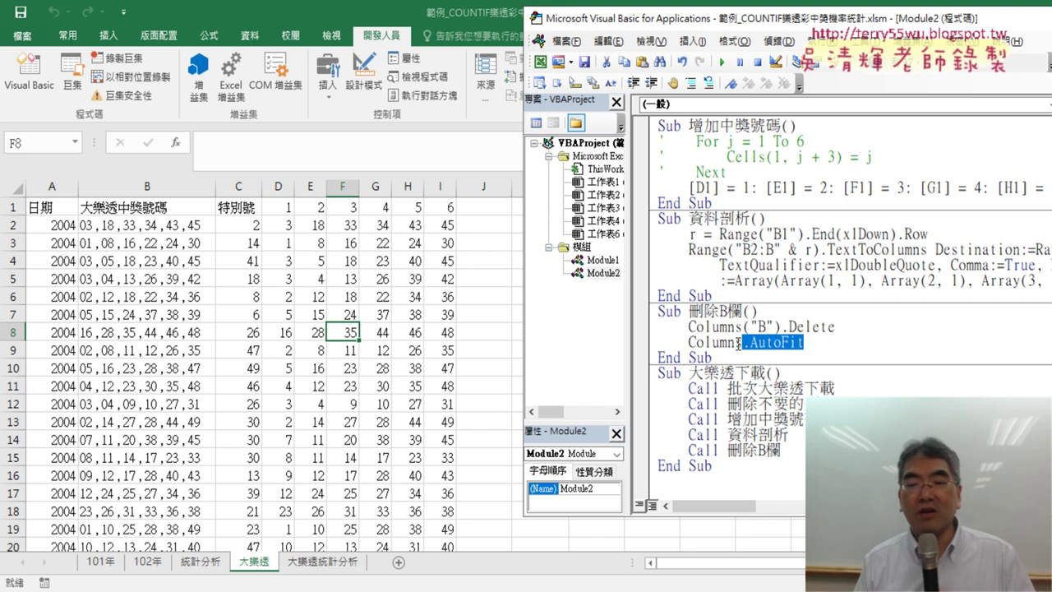
- Run 刪除B欄 to delete column B and autofit, then highlight the 大樂透下載 header
click(720, 337)
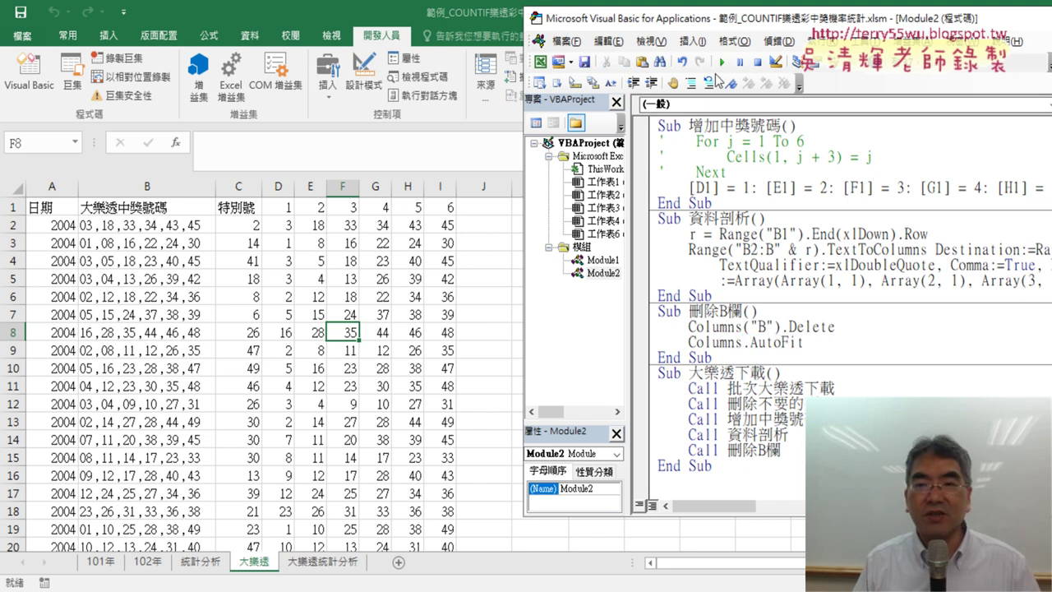
click(723, 61)
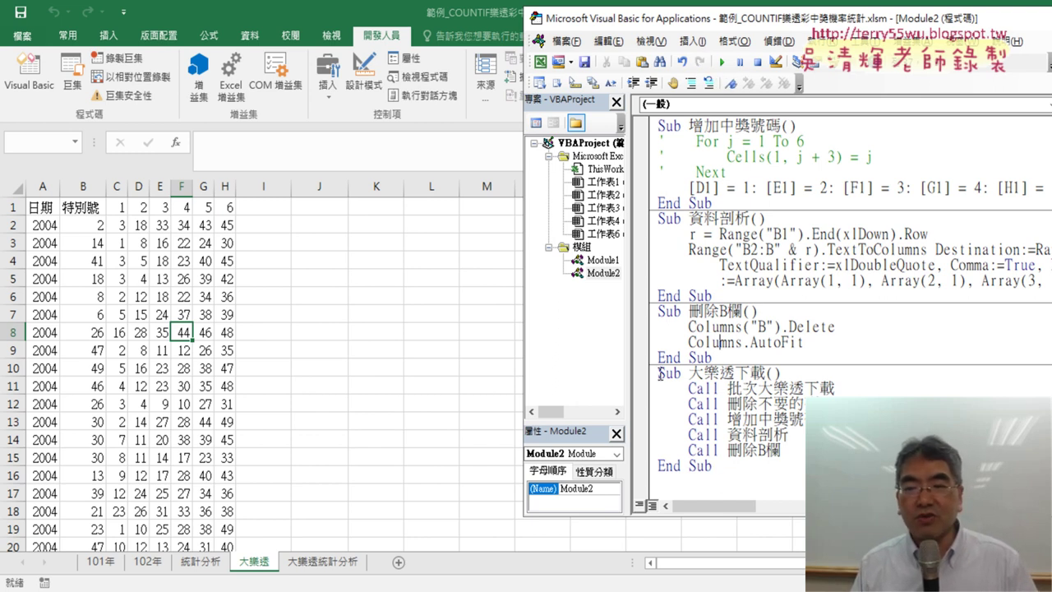
drag(661, 374, 792, 373)
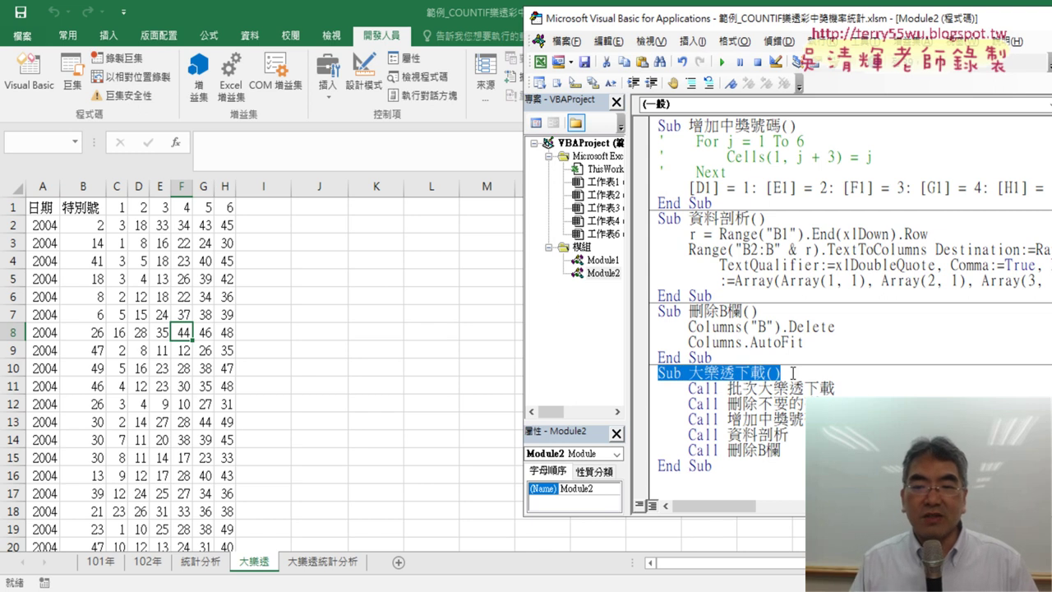
click(707, 386)
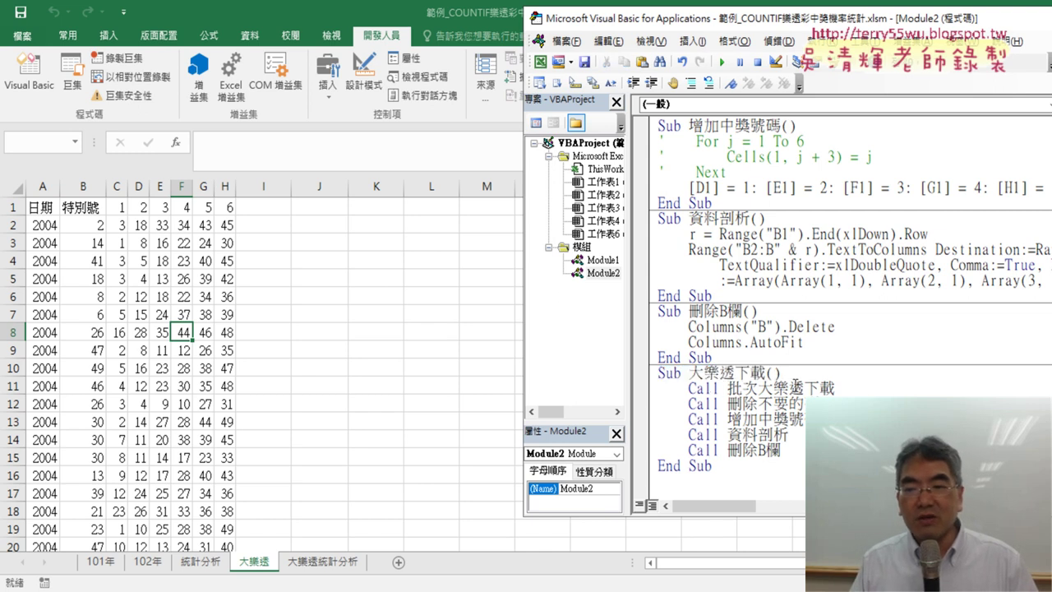
scroll(795, 385, up, 7)
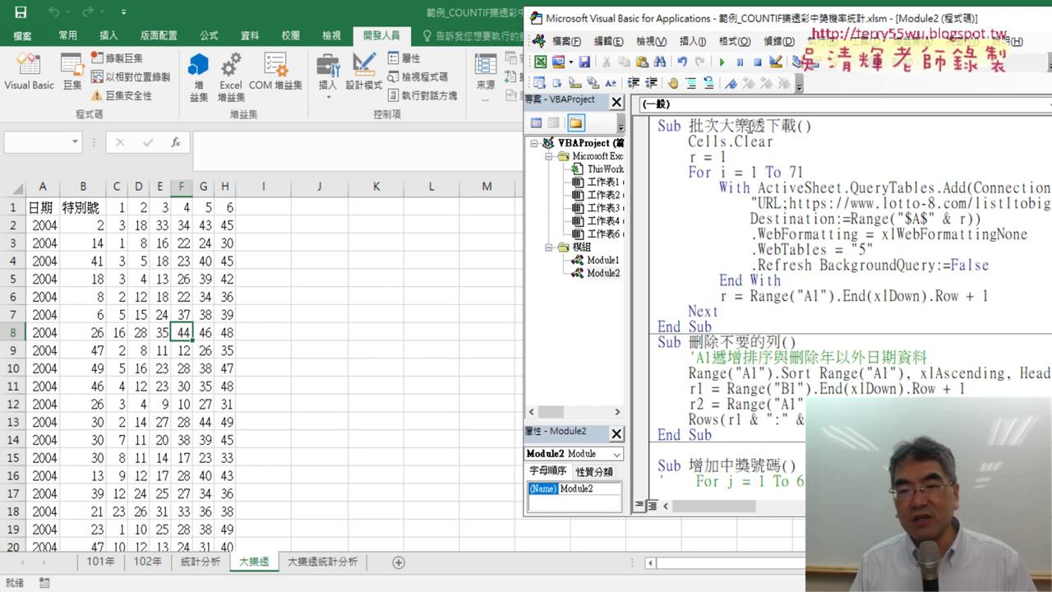
scroll(748, 198, down, 3)
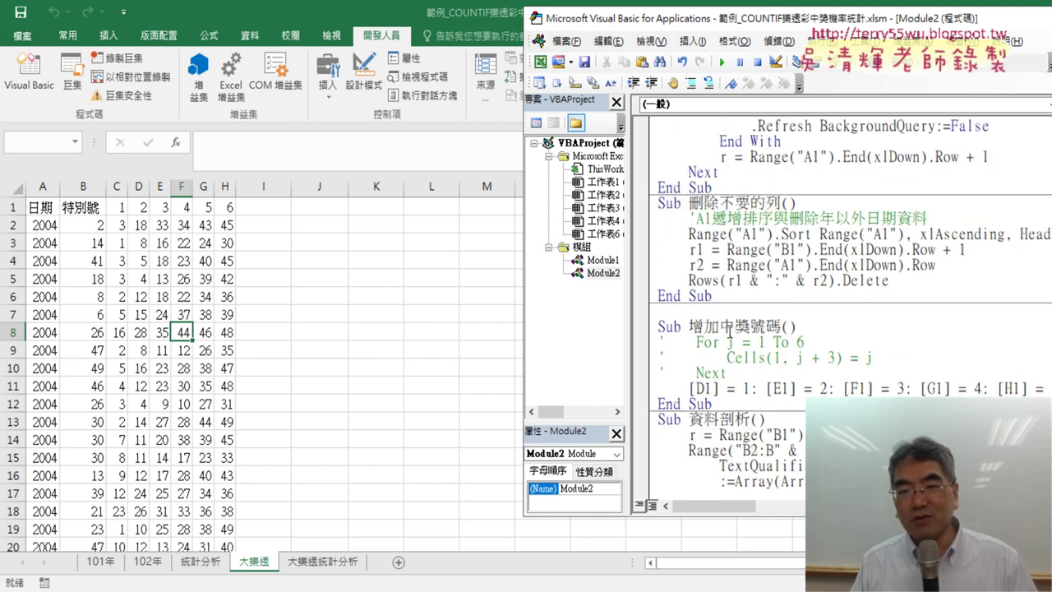
scroll(727, 332, down, 2)
scroll(728, 337, down, 3)
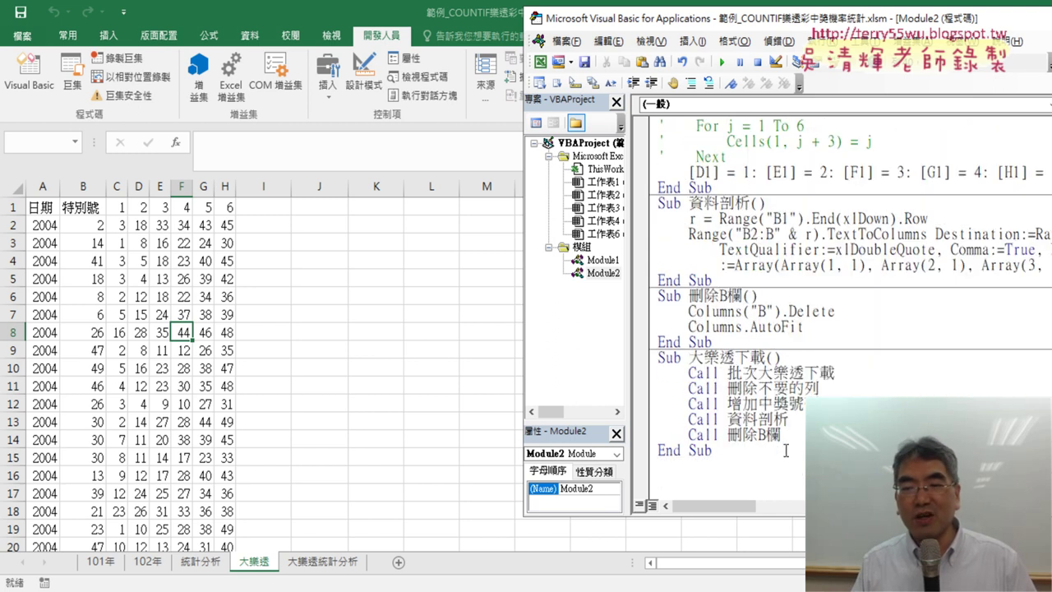
drag(782, 435, 657, 370)
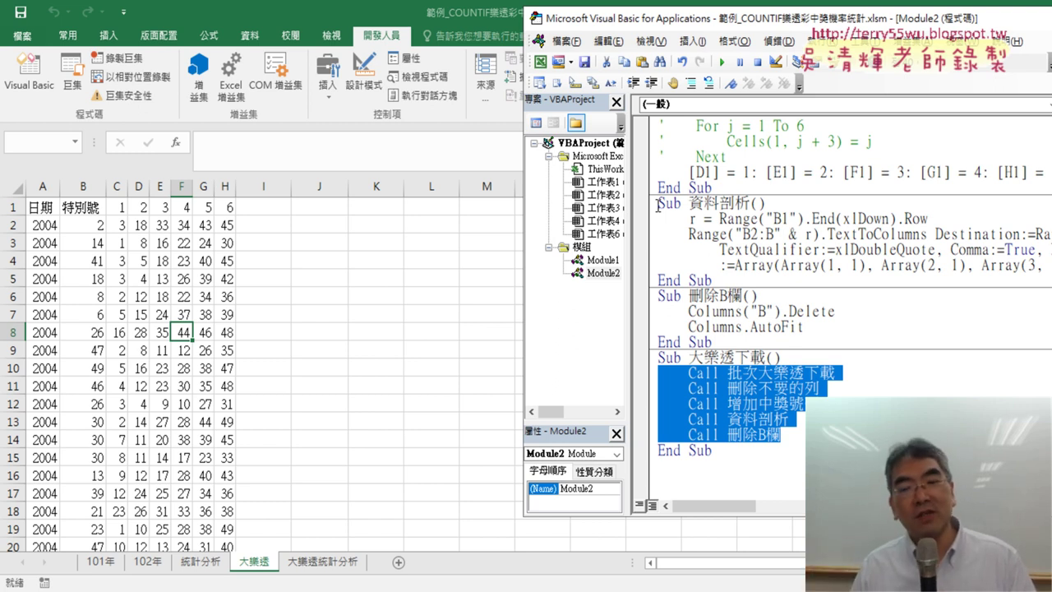
- Set breakpoints on all five Call lines of the 大樂透下載 macro
click(641, 373)
click(641, 388)
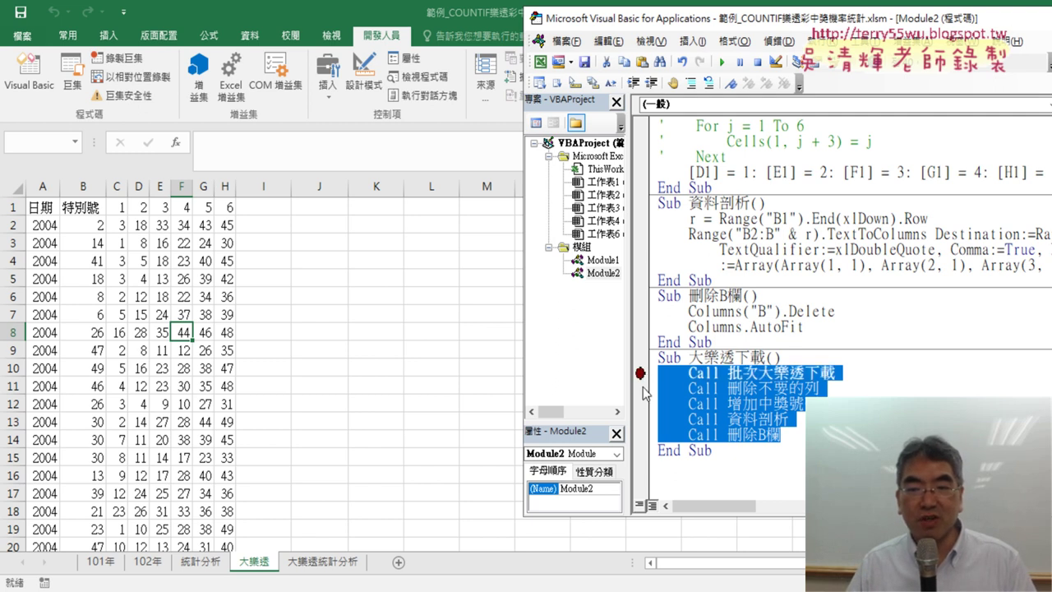
click(641, 403)
click(641, 419)
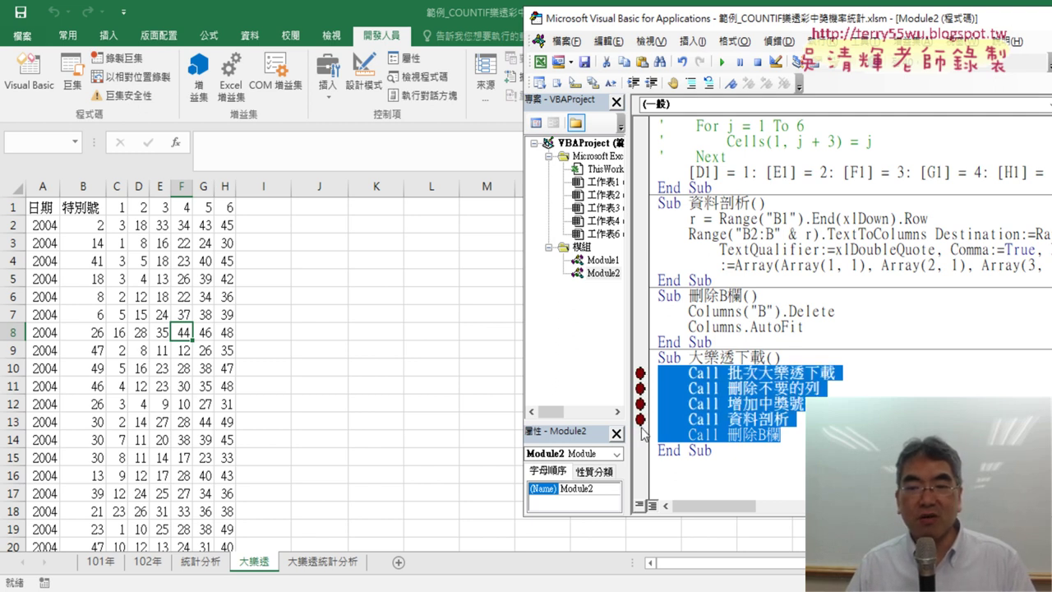
click(641, 434)
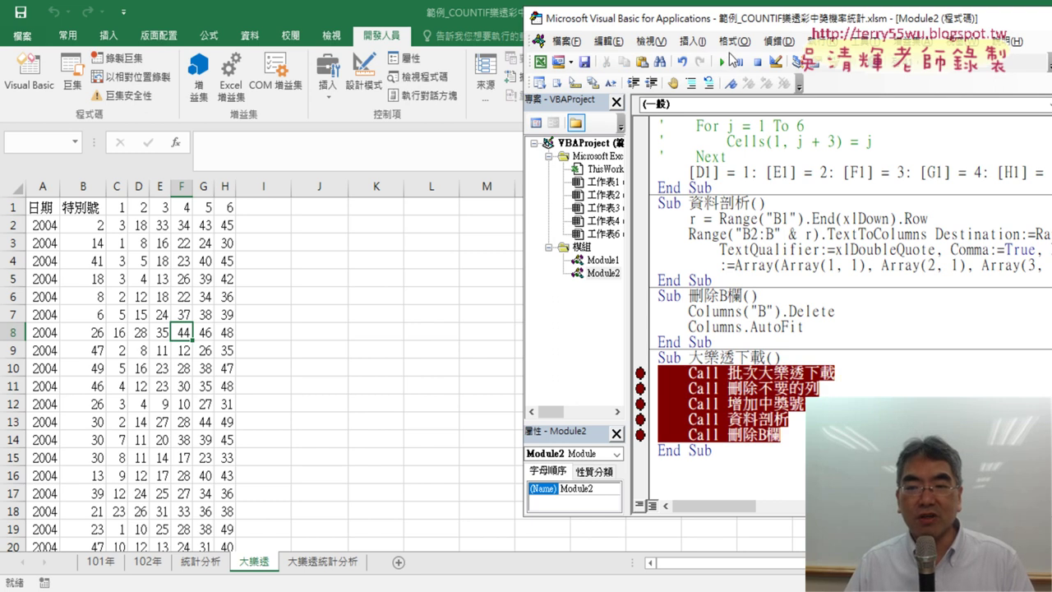
- Run 大樂透下載, stepping in with F8 and continuing past each breakpoint to completion
click(721, 62)
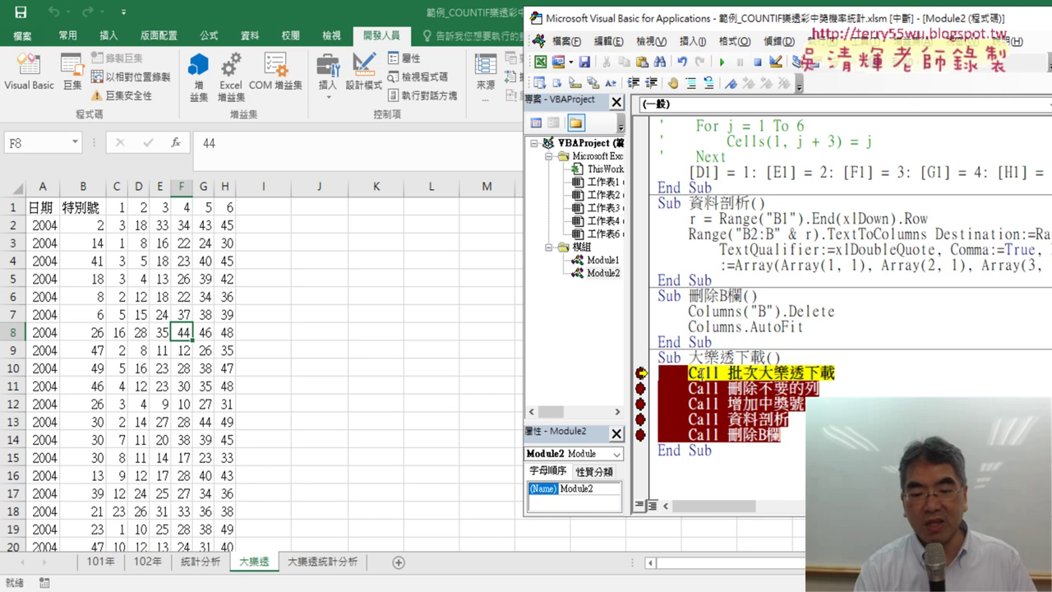
key(F8)
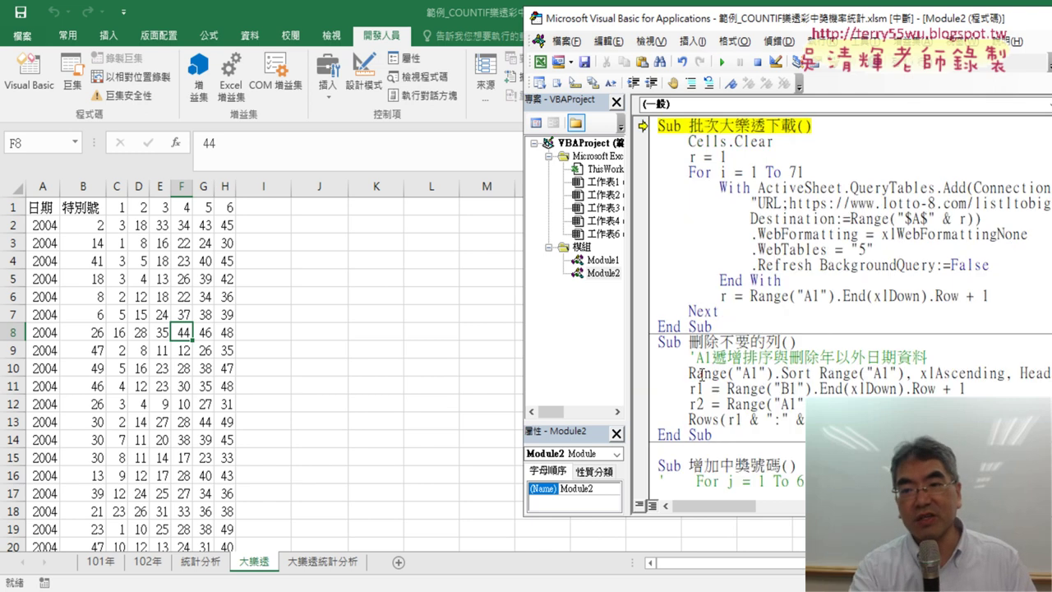
key(F5)
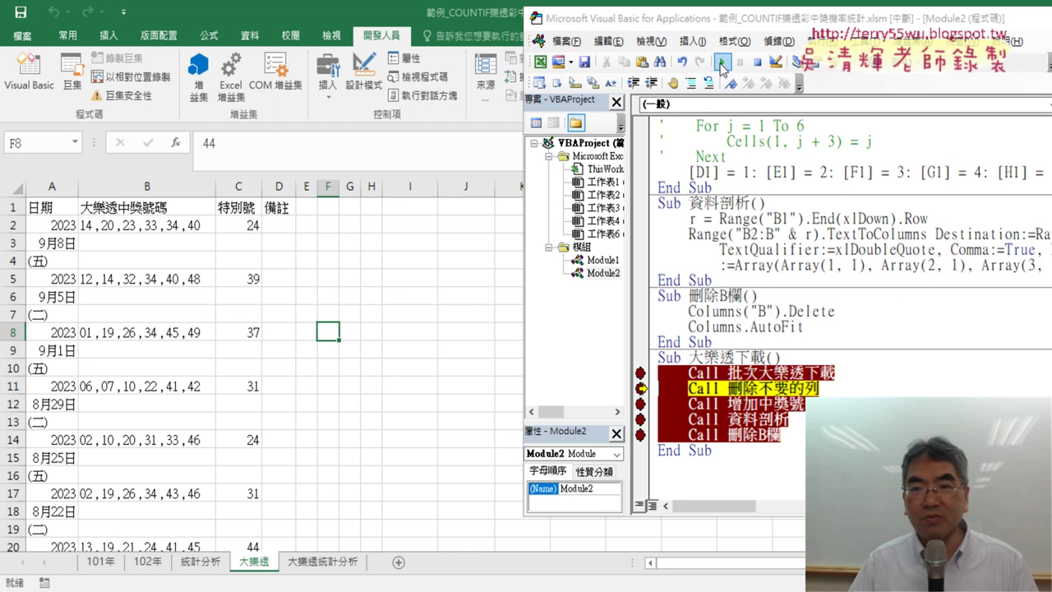
click(723, 62)
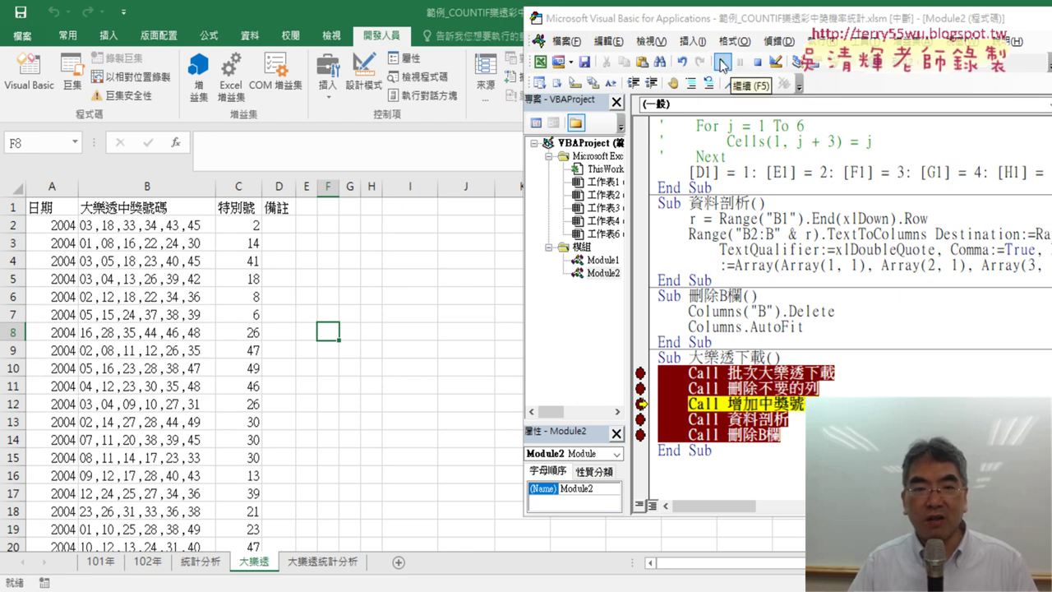
click(722, 62)
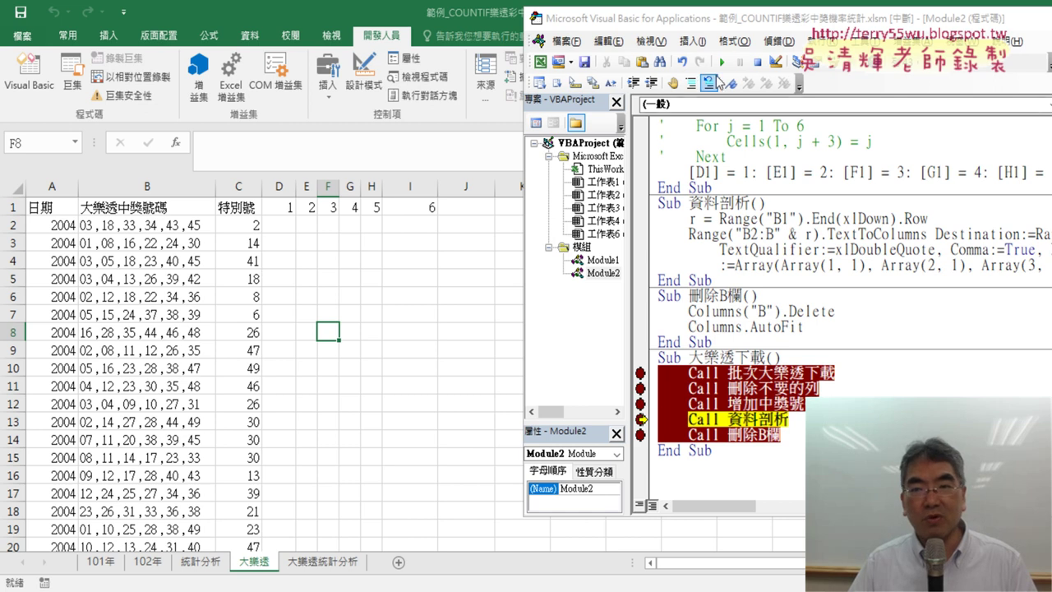
click(722, 62)
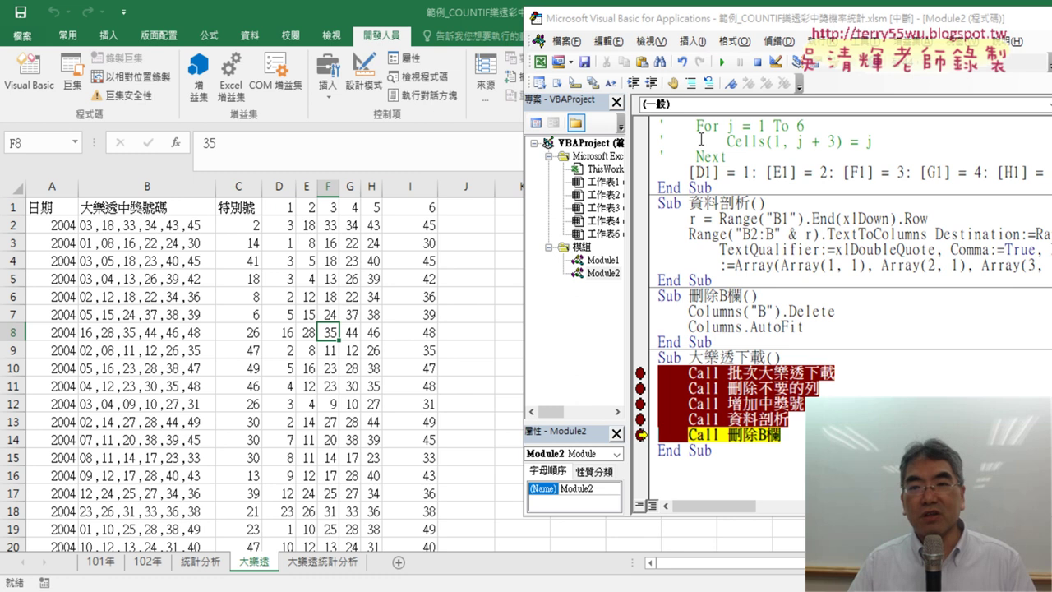
click(722, 64)
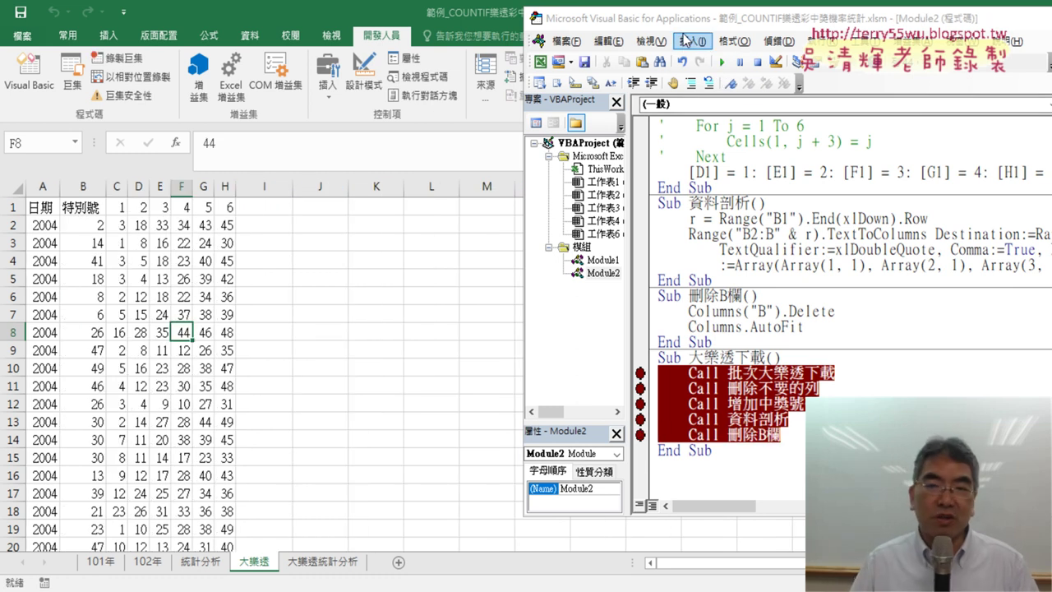
- Remove the breakpoints from all five Call lines
click(640, 374)
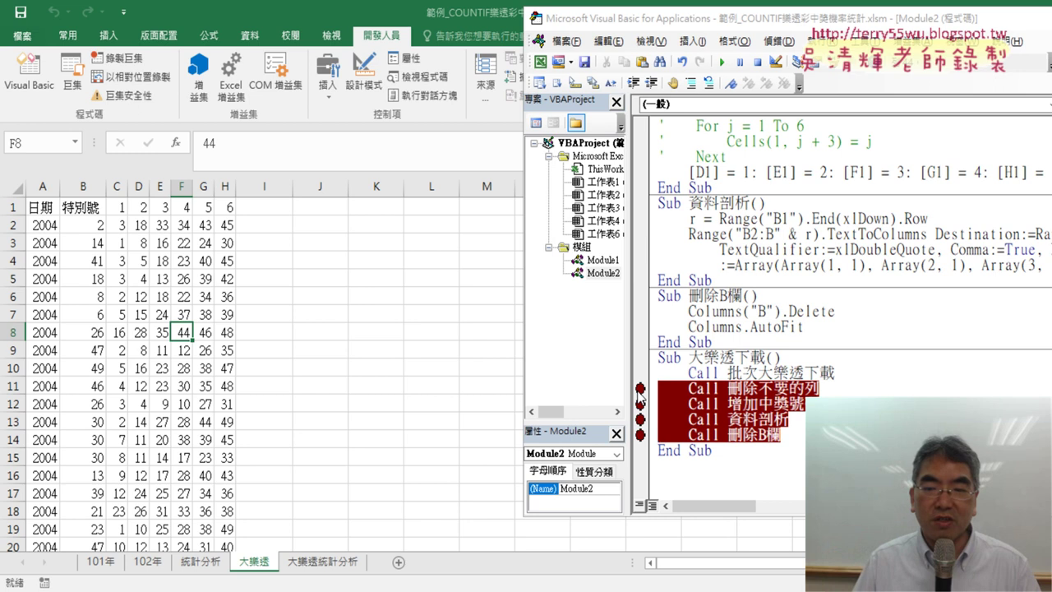
click(640, 389)
click(640, 403)
click(640, 419)
click(640, 434)
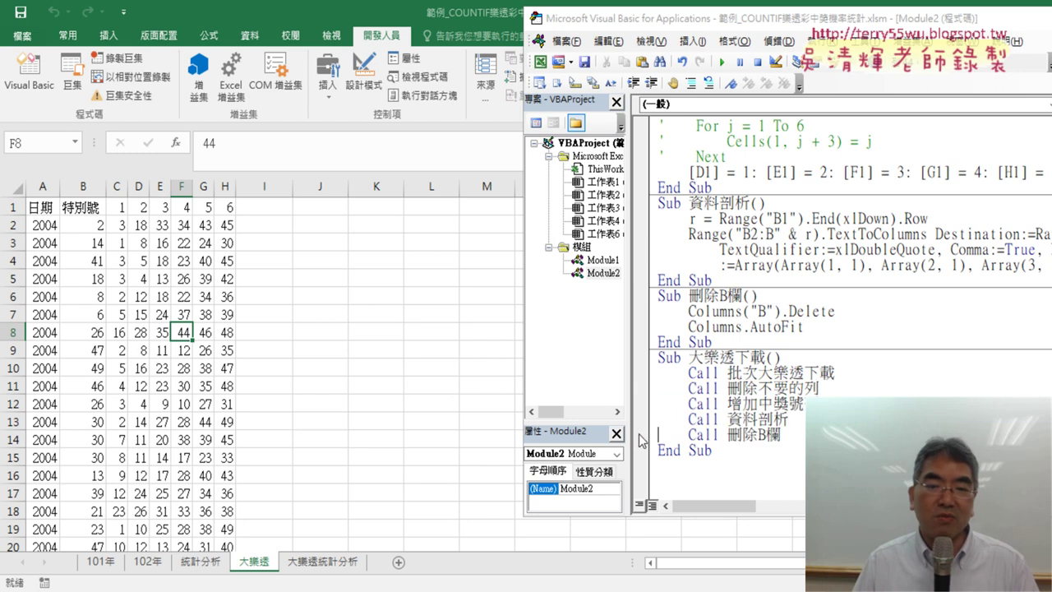
- Select B2:H2127 with Ctrl+Shift+arrows and name it 大樂透 in the Name Box
click(78, 223)
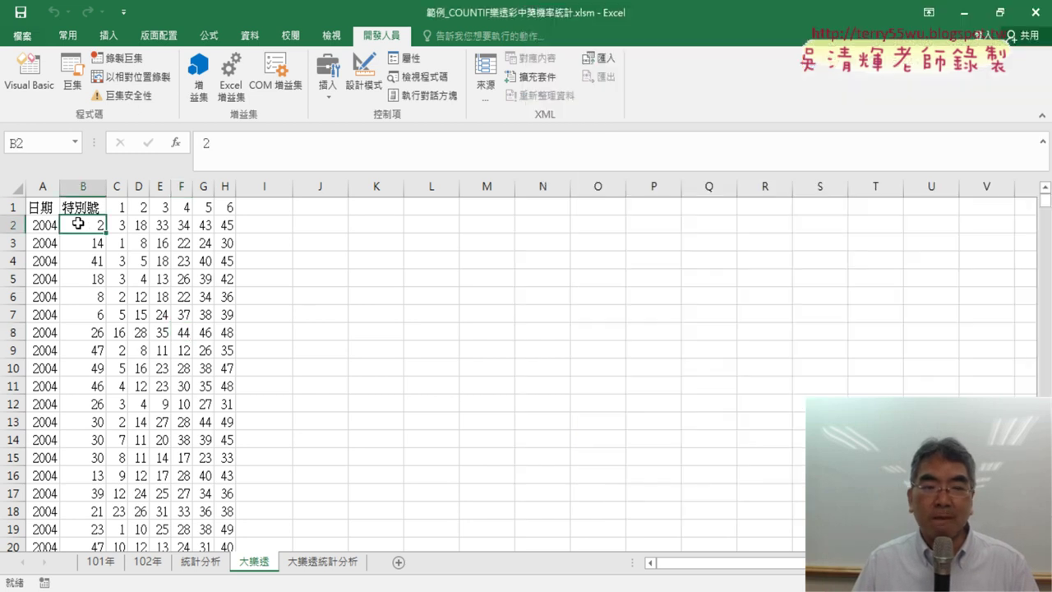
drag(78, 223, 226, 226)
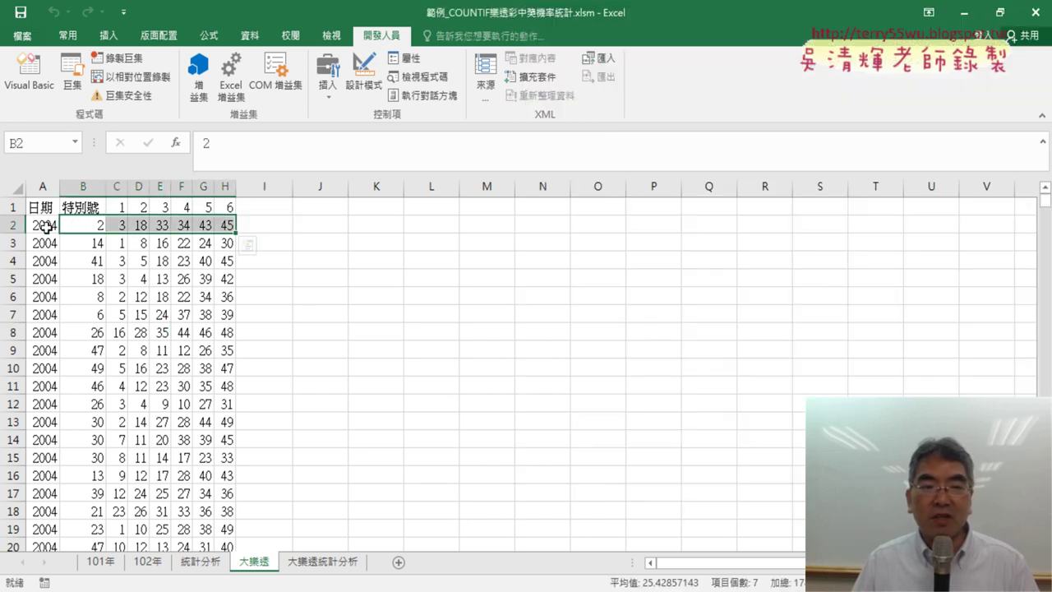
click(77, 224)
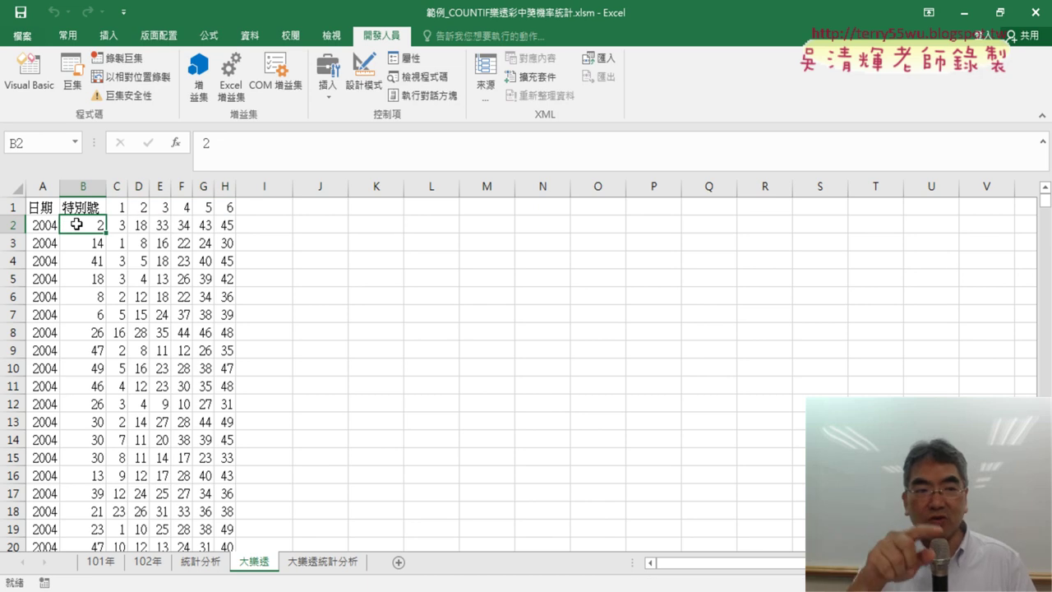
key(ctrl+shift+Right)
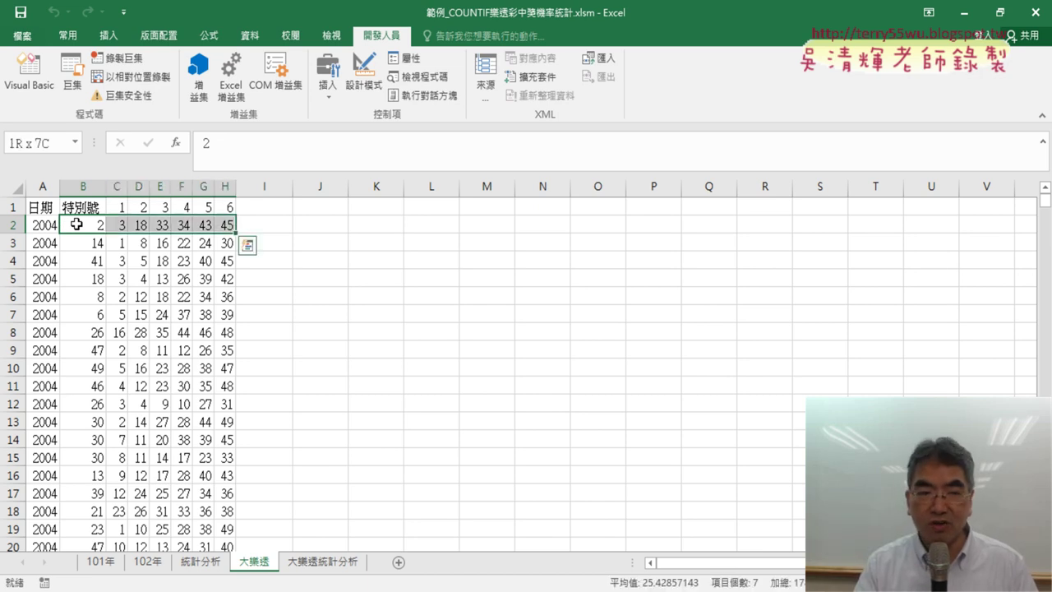
key(ctrl+shift+Left)
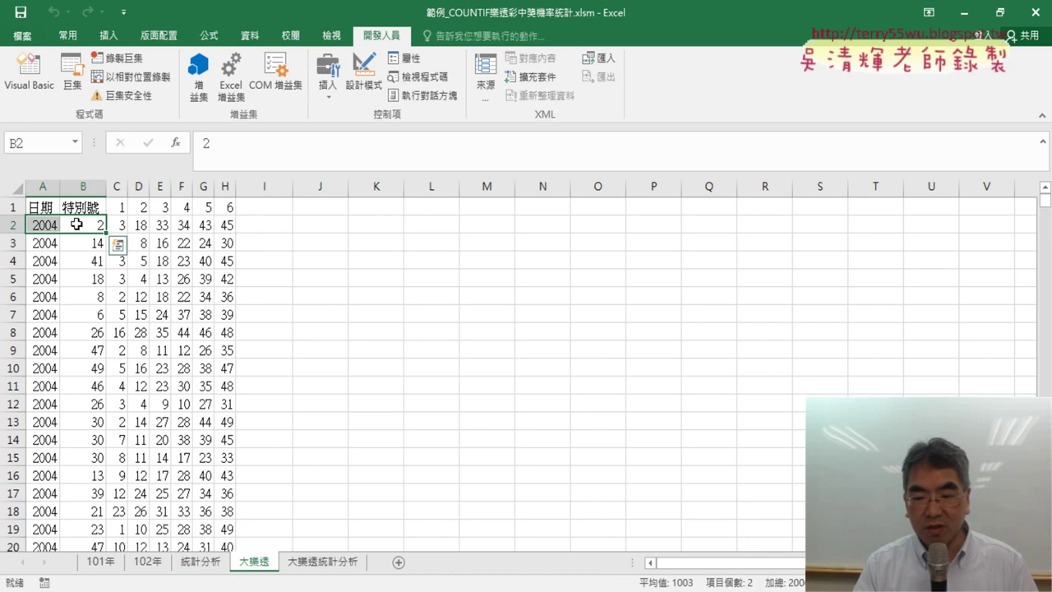
click(76, 224)
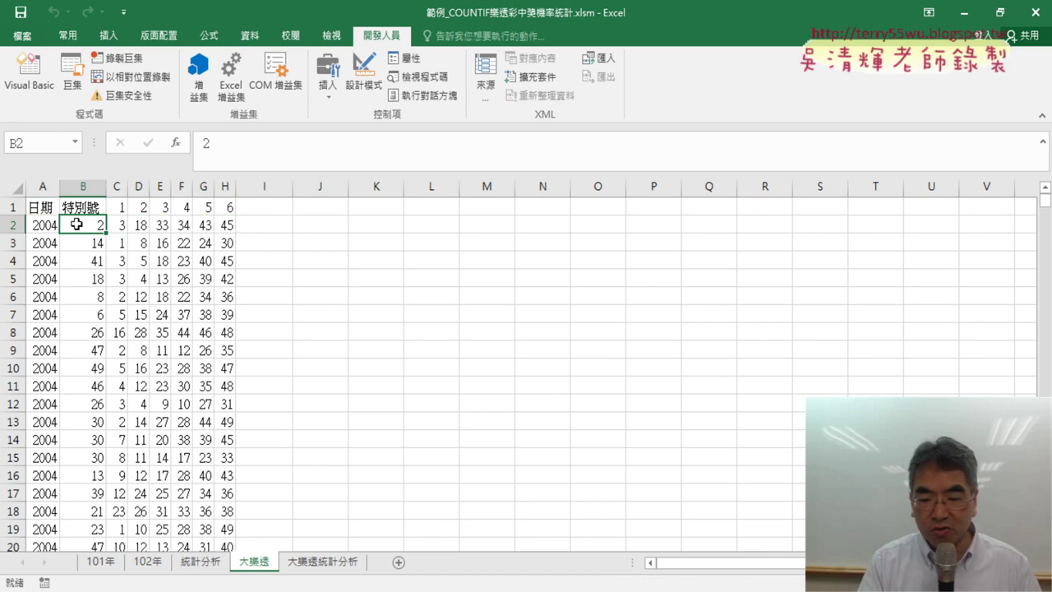
key(ctrl+shift+Right)
key(ctrl+shift+Down)
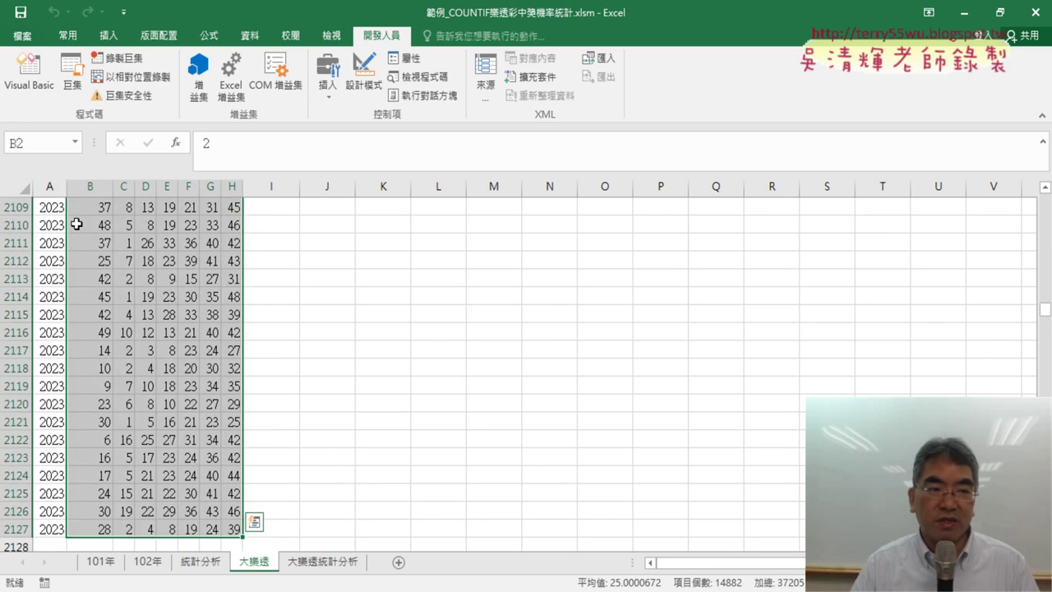
click(33, 144)
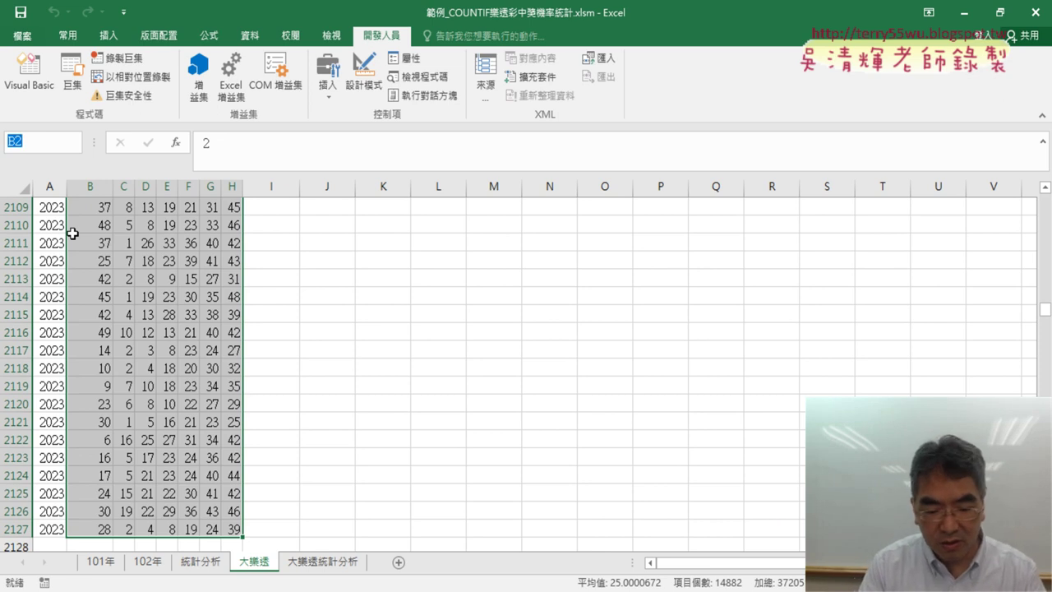
text(ㄉㄚㄜˋ)
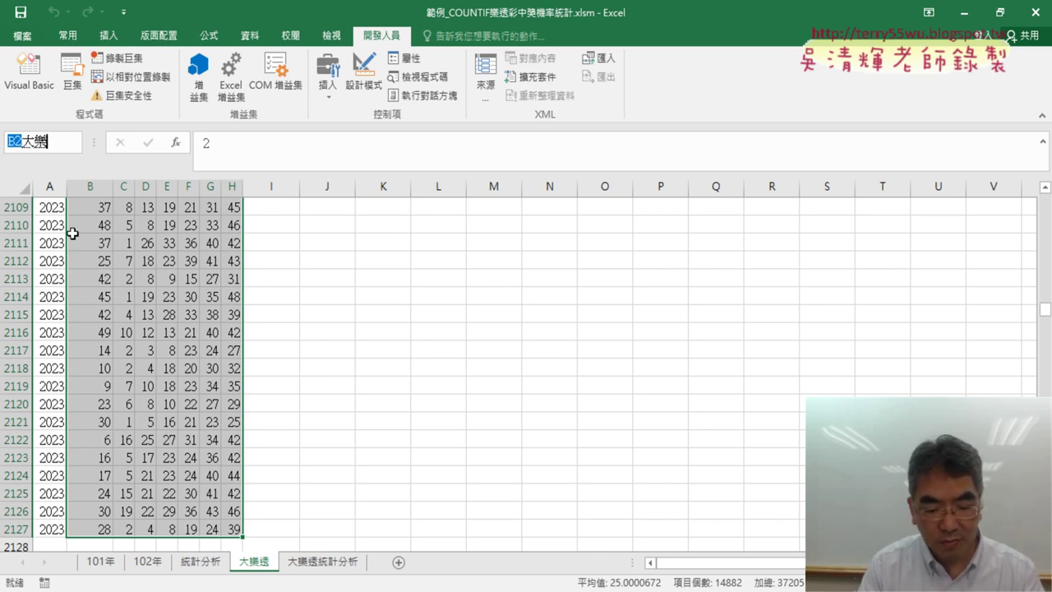
text(ㄊㄡˋ)
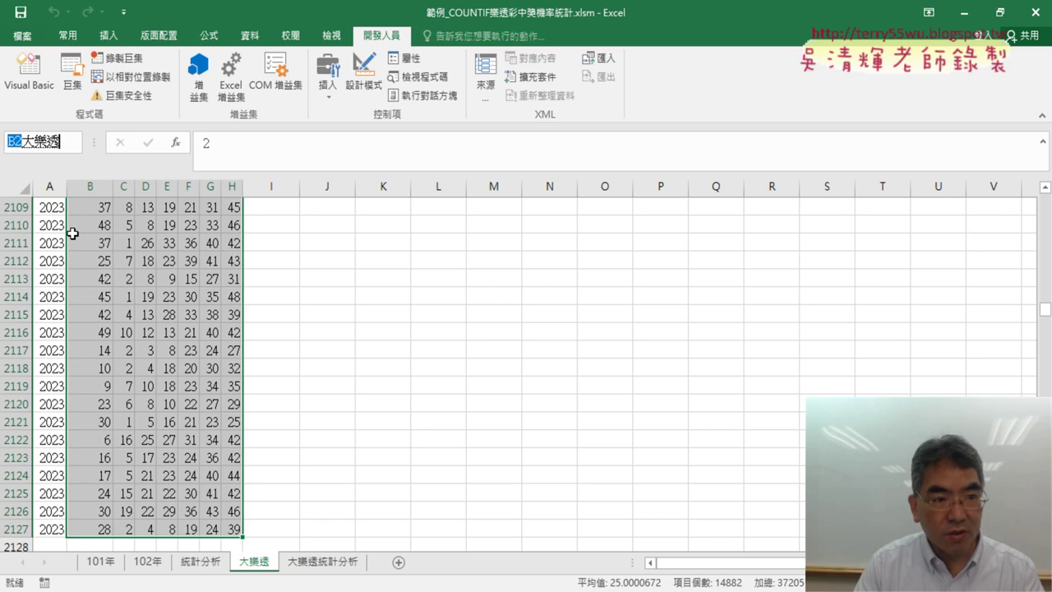
key(Return)
key(Return)
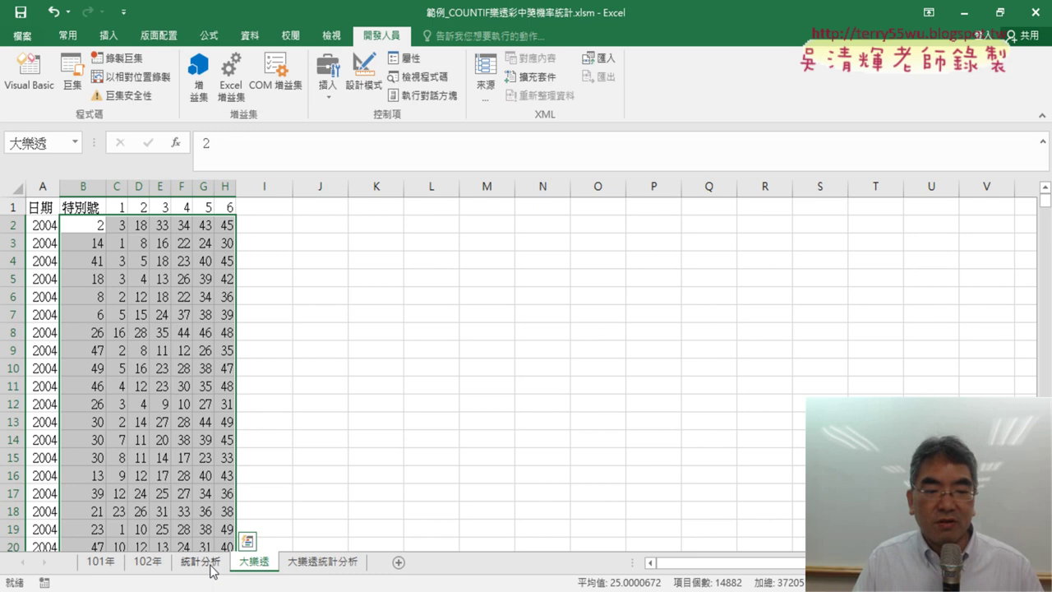
- Switch to the 大樂透統計分析 sheet and review the numbers listed in column A
click(322, 561)
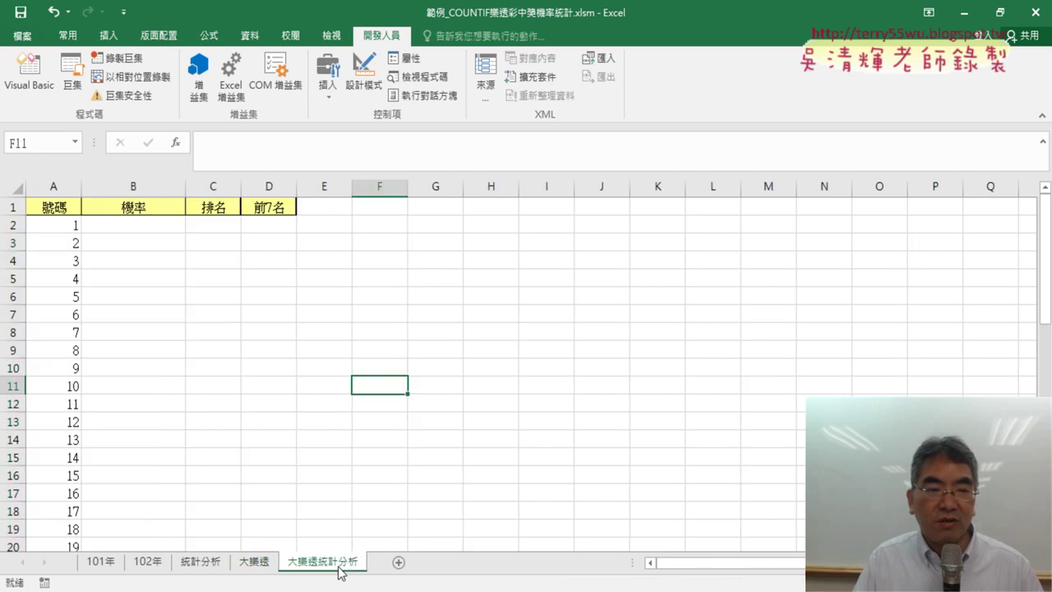
click(54, 208)
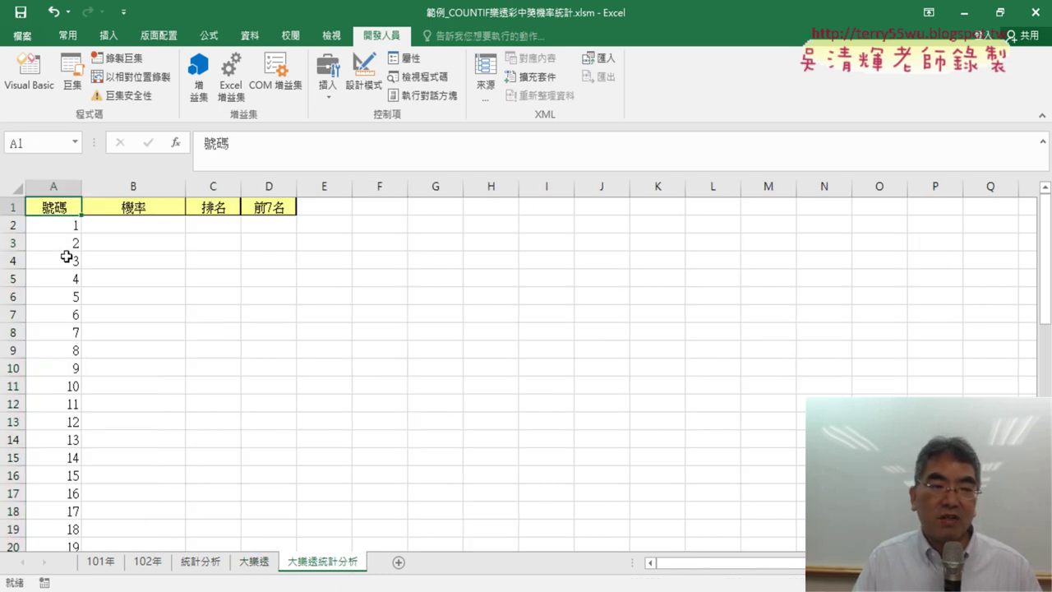
click(69, 225)
scroll(71, 282, down, 4)
scroll(71, 282, down, 8)
scroll(70, 289, down, 2)
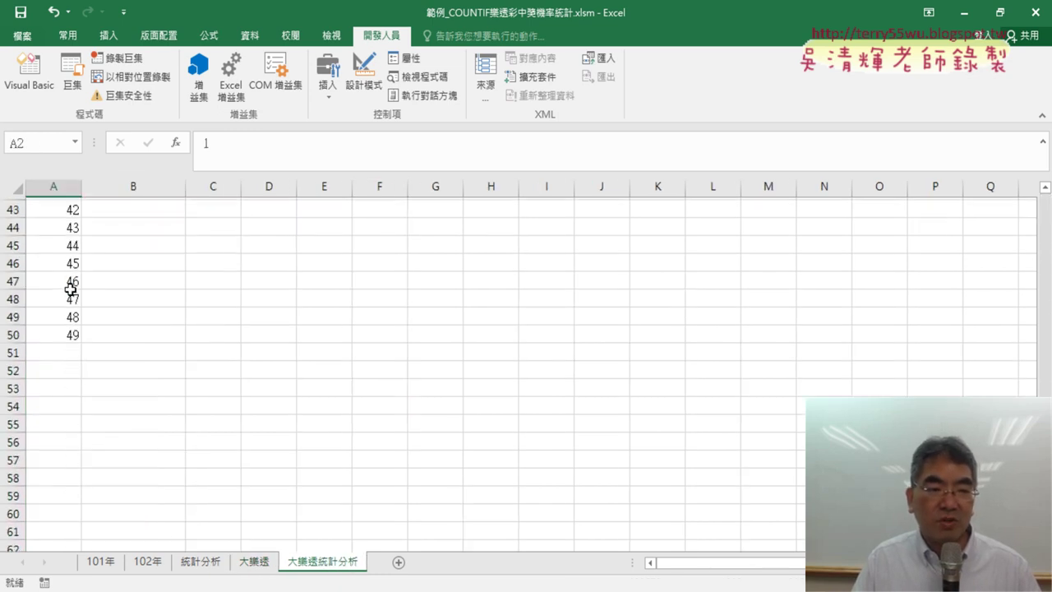
scroll(70, 289, up, 11)
scroll(70, 289, up, 3)
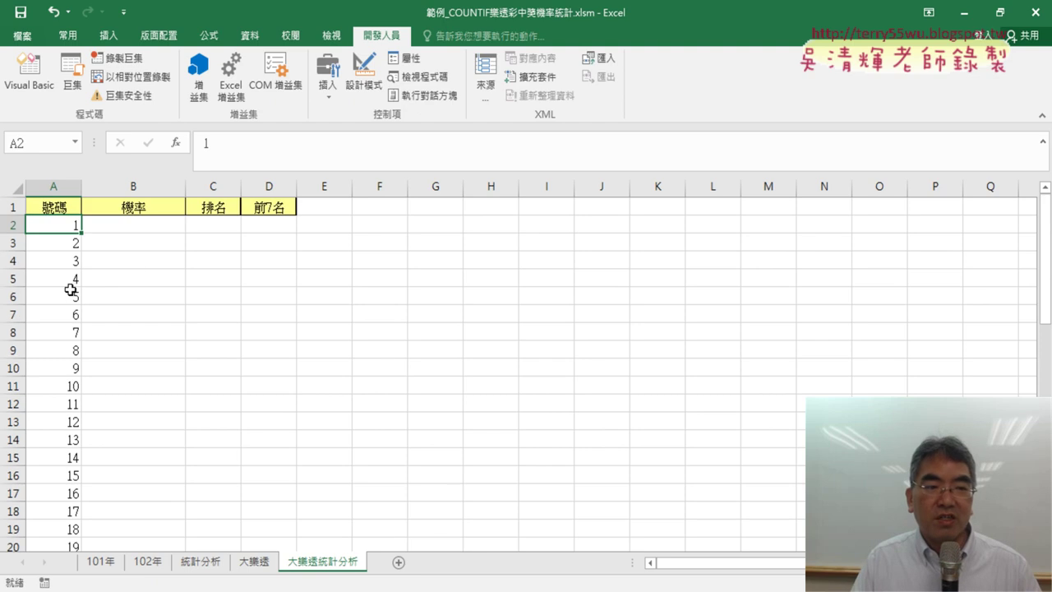
- Enter =COUNTIF(大樂透,A2) in B2 through Insert Function
click(154, 227)
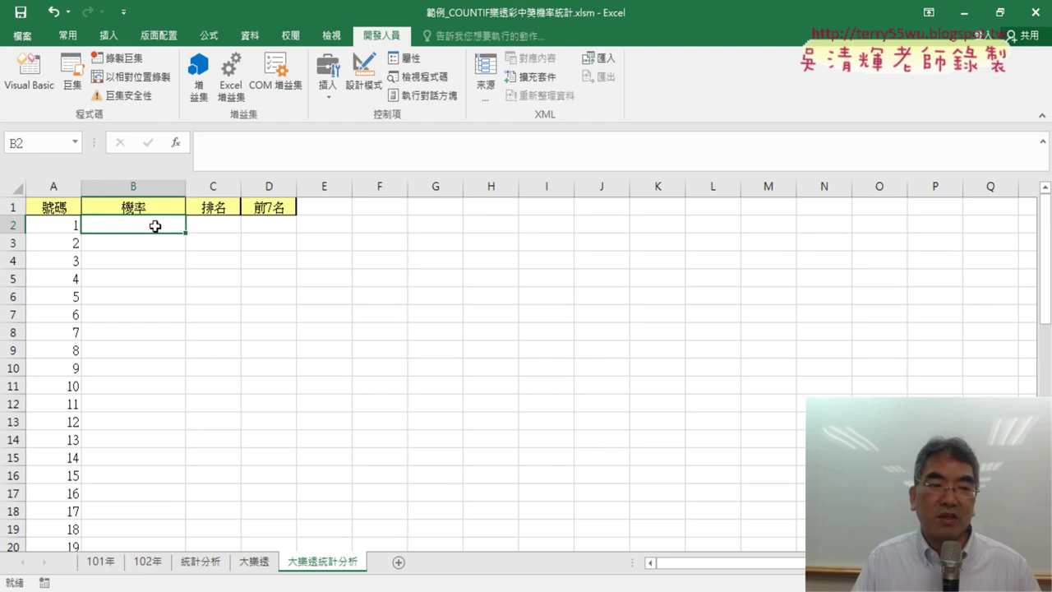
click(175, 142)
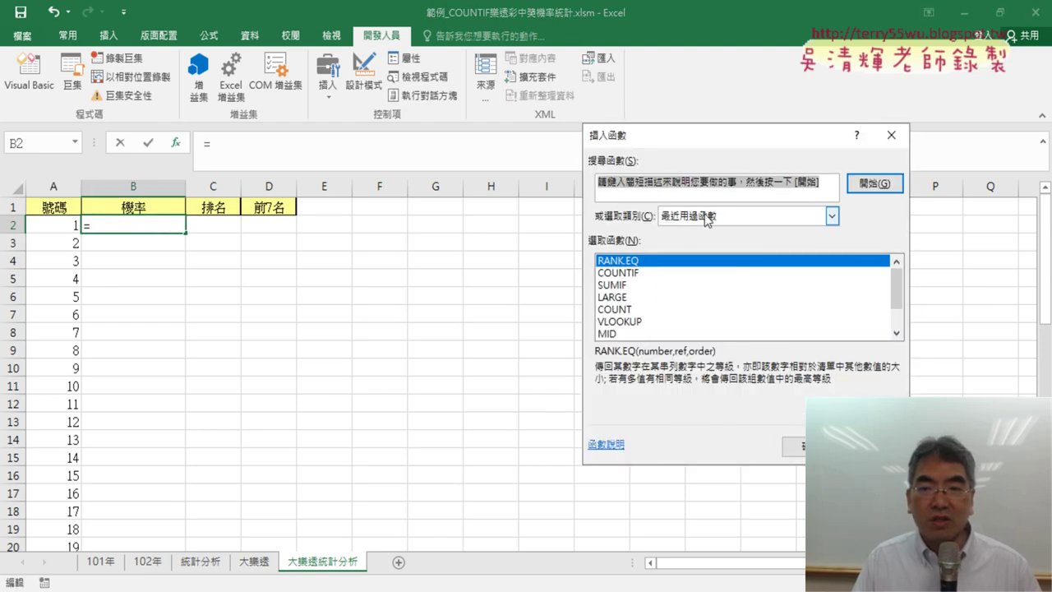
click(707, 216)
click(707, 218)
double_click(637, 274)
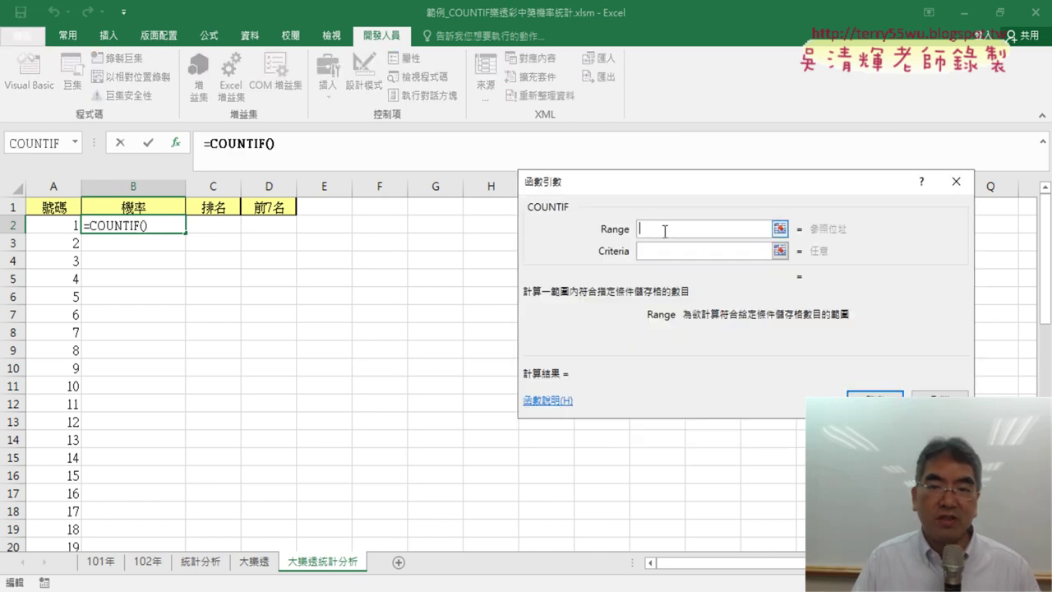
key(F3)
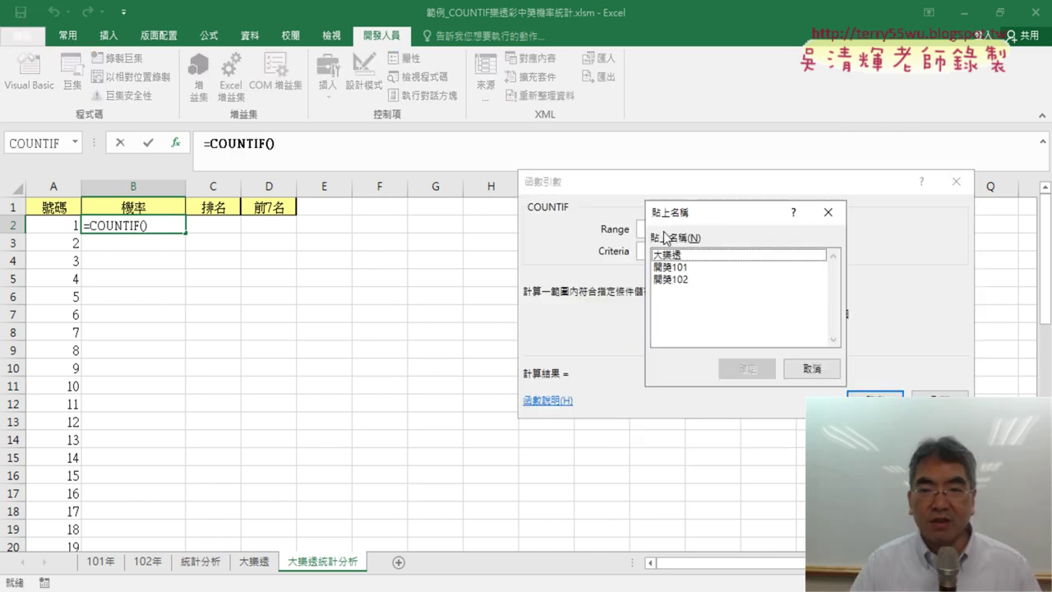
click(703, 256)
key(Return)
key(Tab)
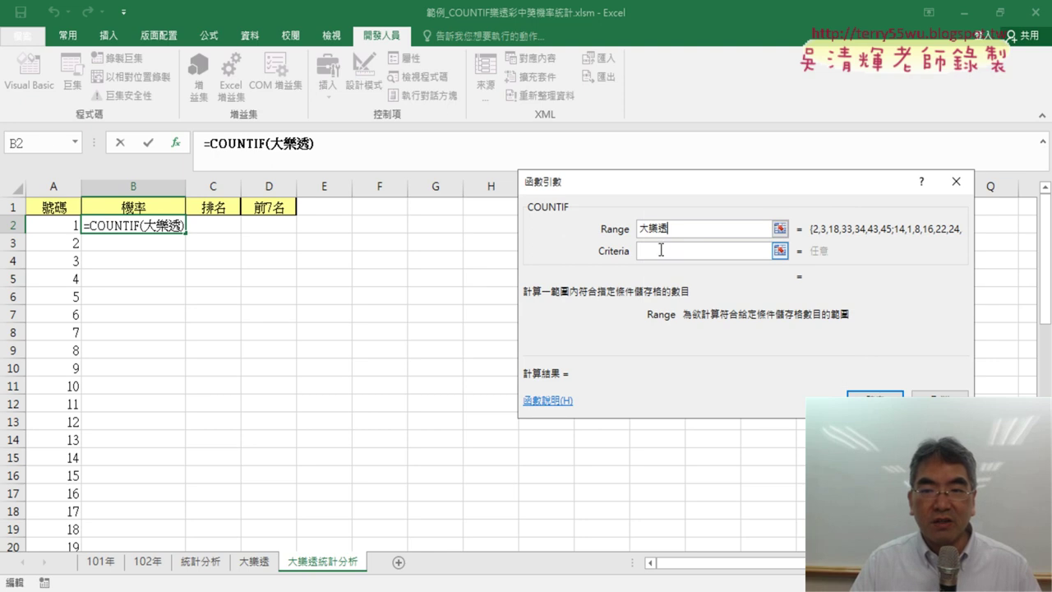
click(59, 223)
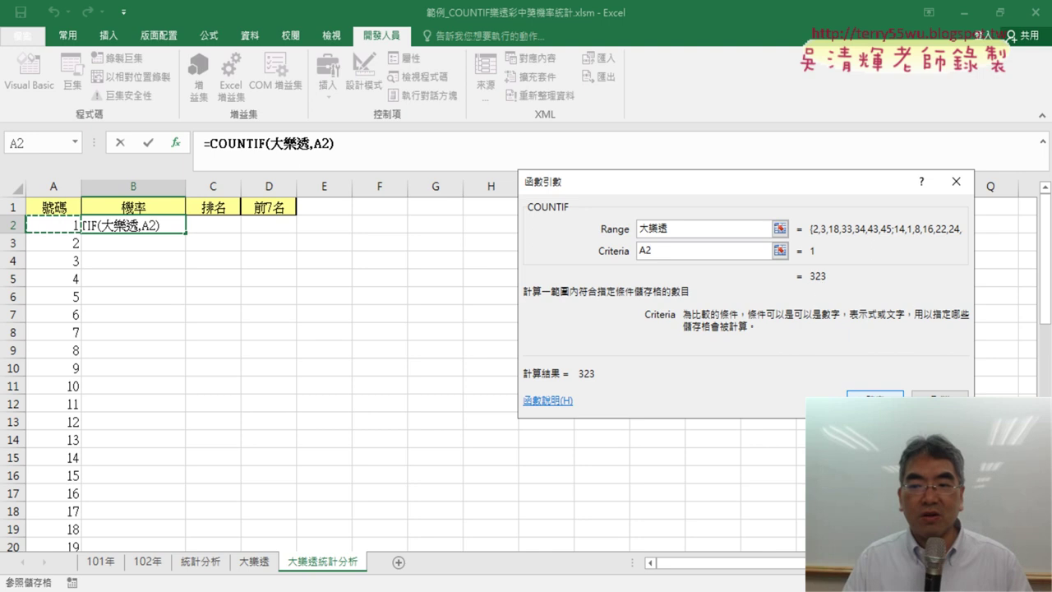
click(874, 395)
- Append /COUNT(大樂透) so B2 reads =COUNTIF(大樂透,A2)/COUNT(大樂透)
click(349, 138)
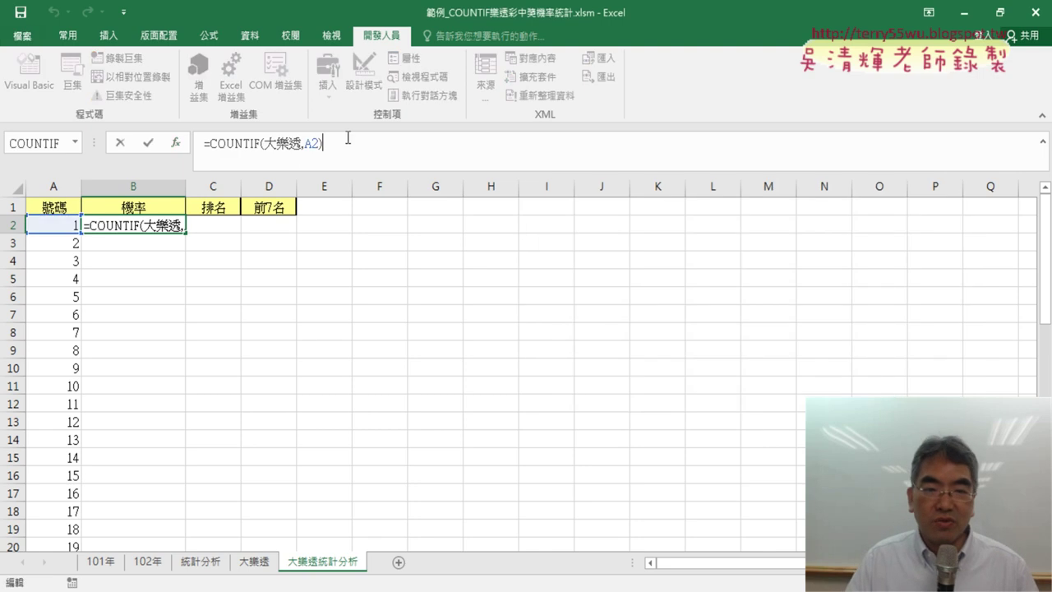
text(/)
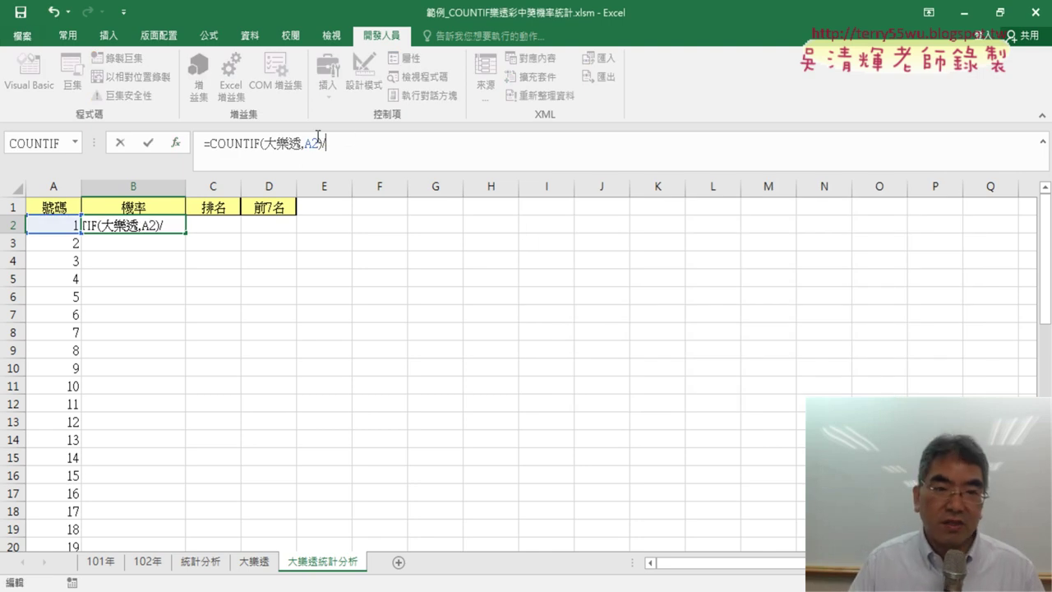
mouse_move(302, 143)
mouse_down()
mouse_move(211, 143)
mouse_move(281, 141)
mouse_up()
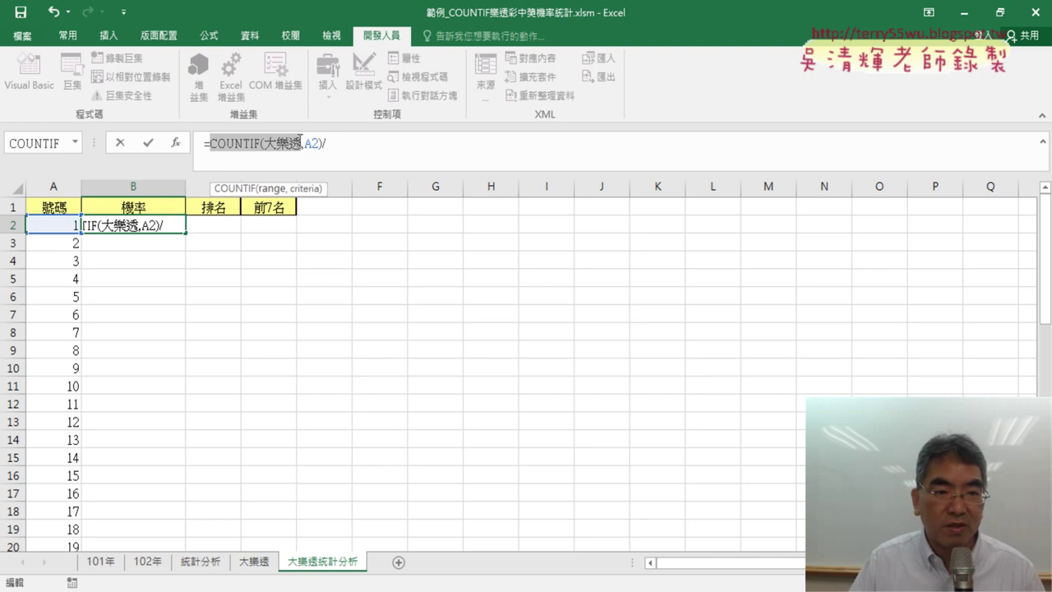
click(350, 145)
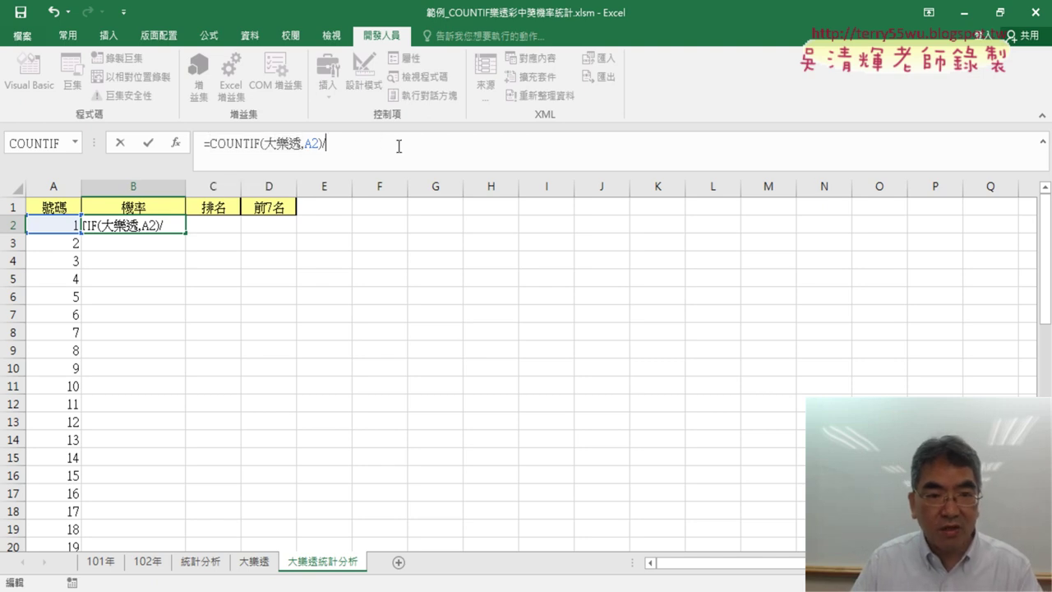
key(ctrl+v)
click(376, 143)
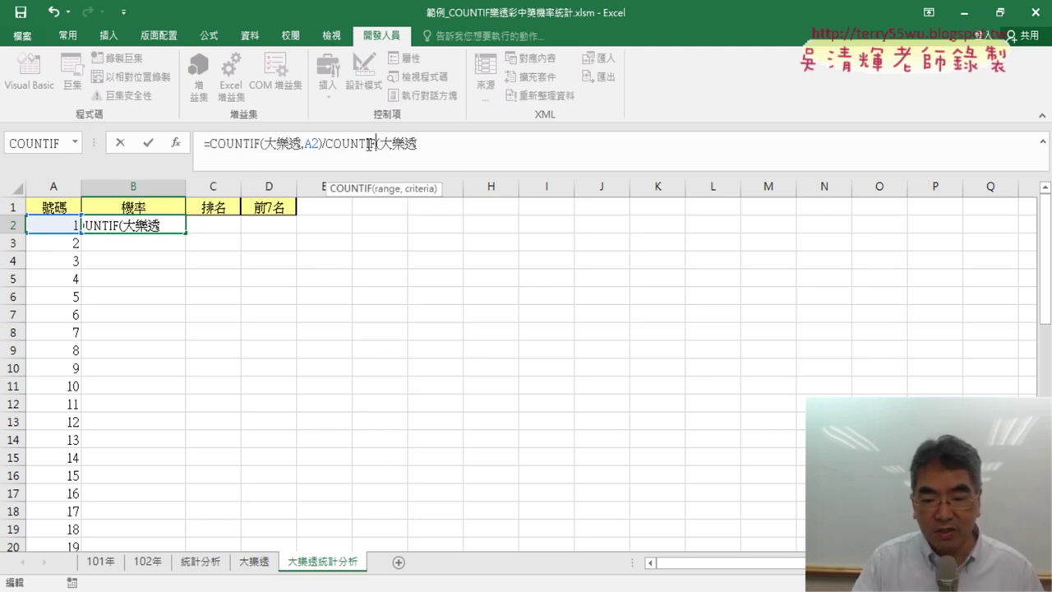
key(BackSpace)
key(BackSpace)
key(BackSpace)
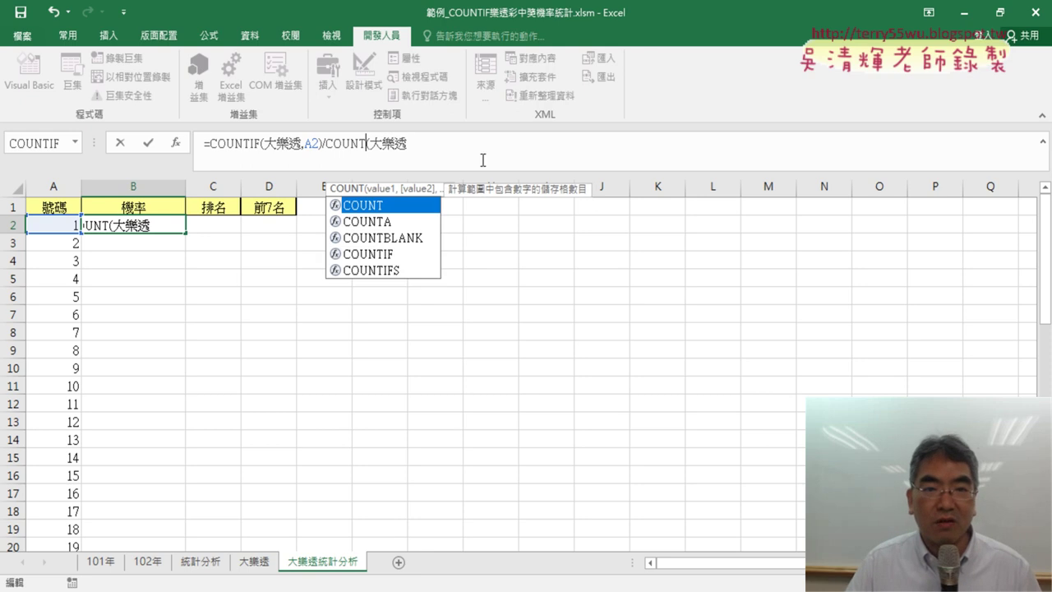
text((大樂透))
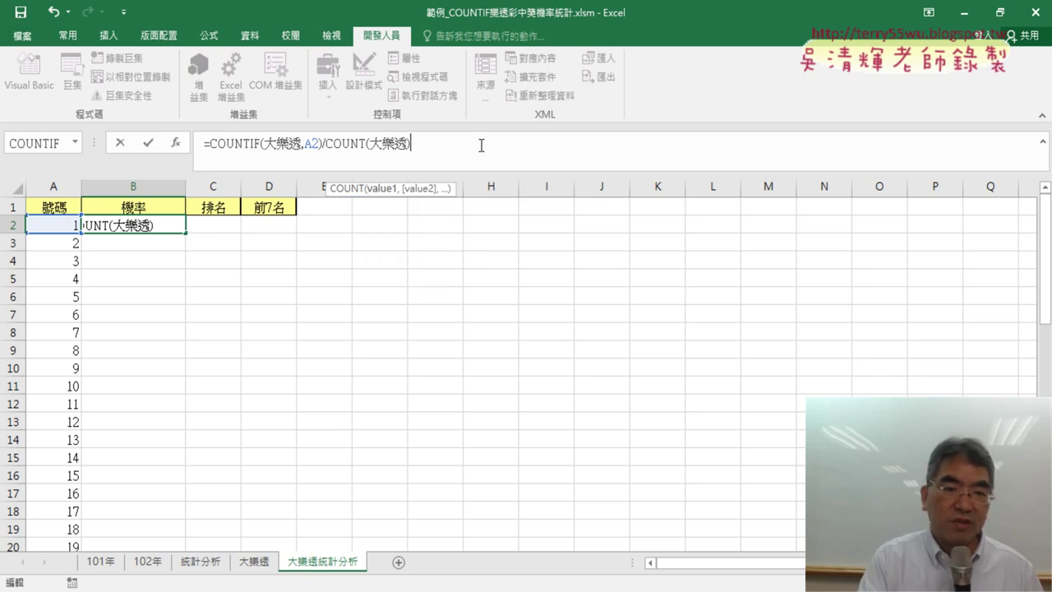
click(148, 143)
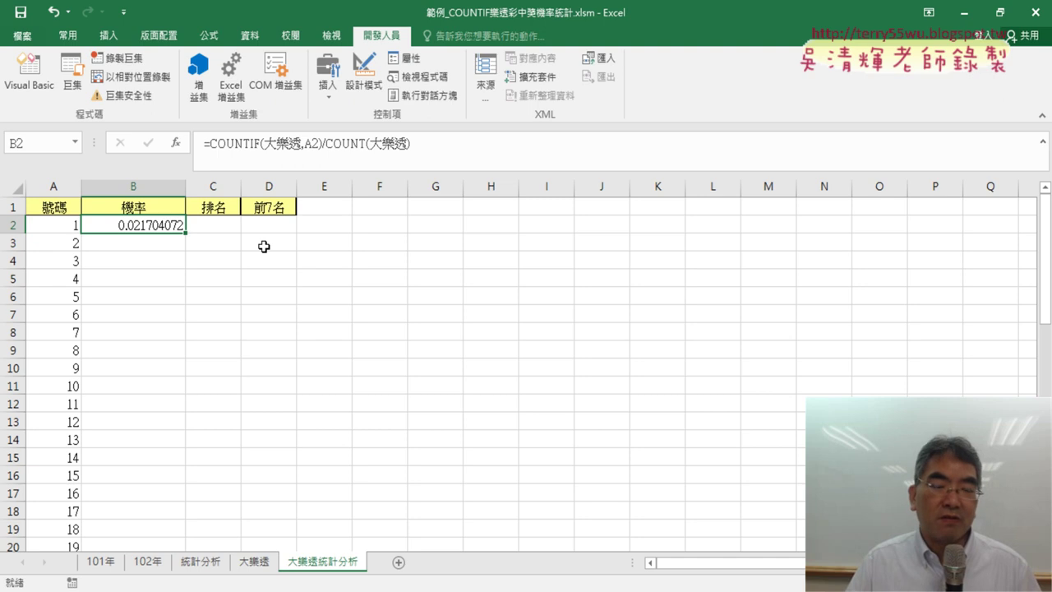
right_click(171, 227)
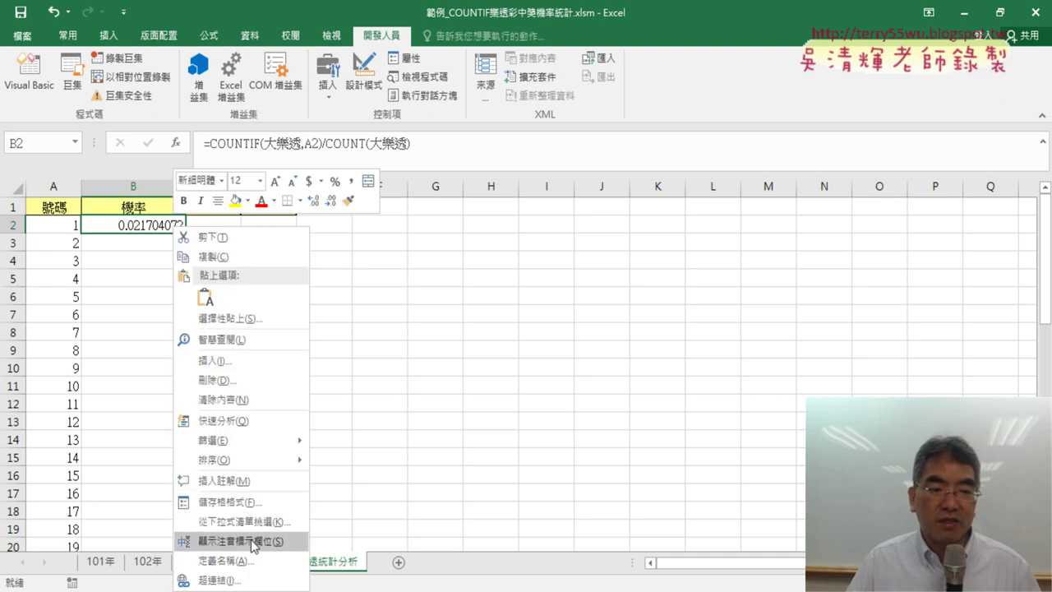
- Give B2 the custom fraction format # ??/10000 and fill it down column B
click(251, 501)
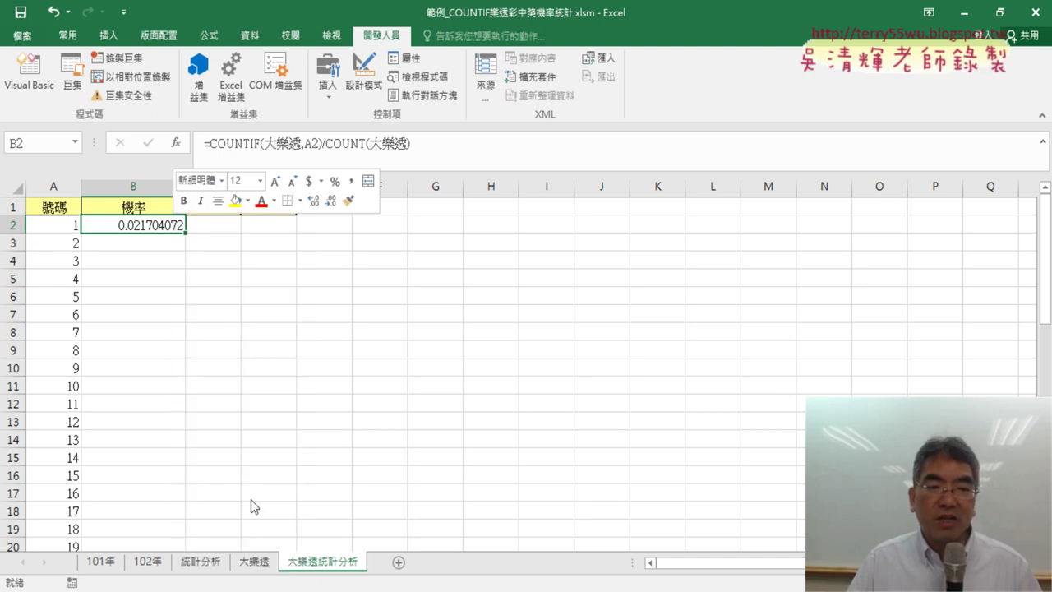
drag(355, 170, 638, 85)
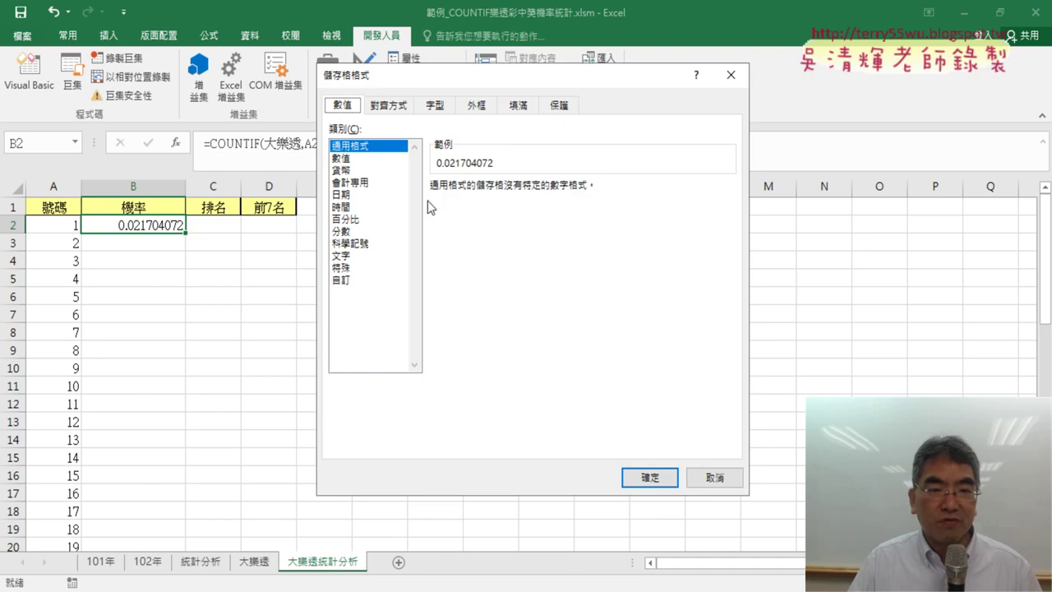
click(353, 232)
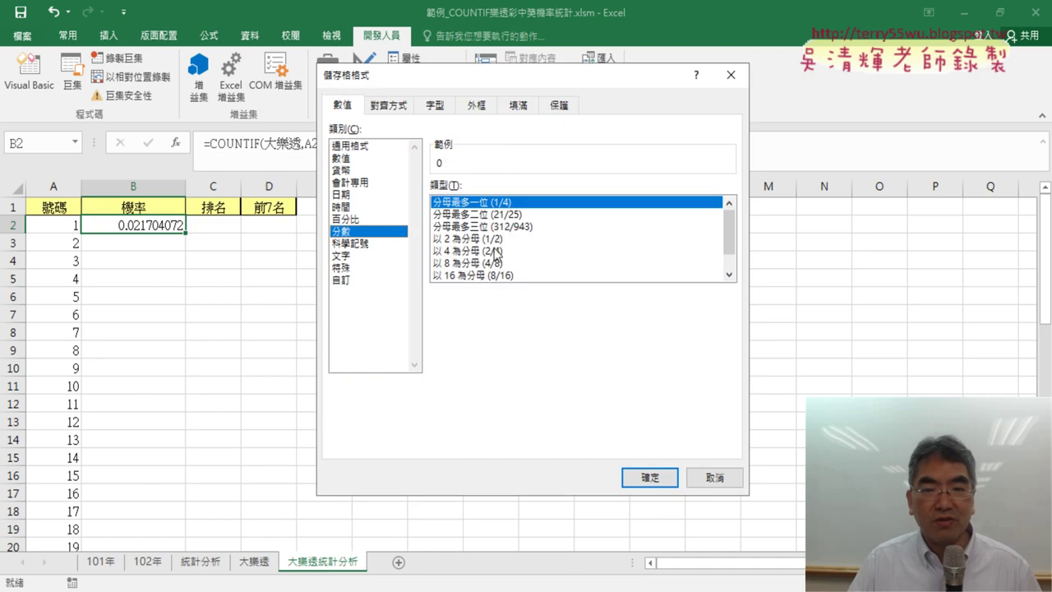
click(728, 276)
click(530, 275)
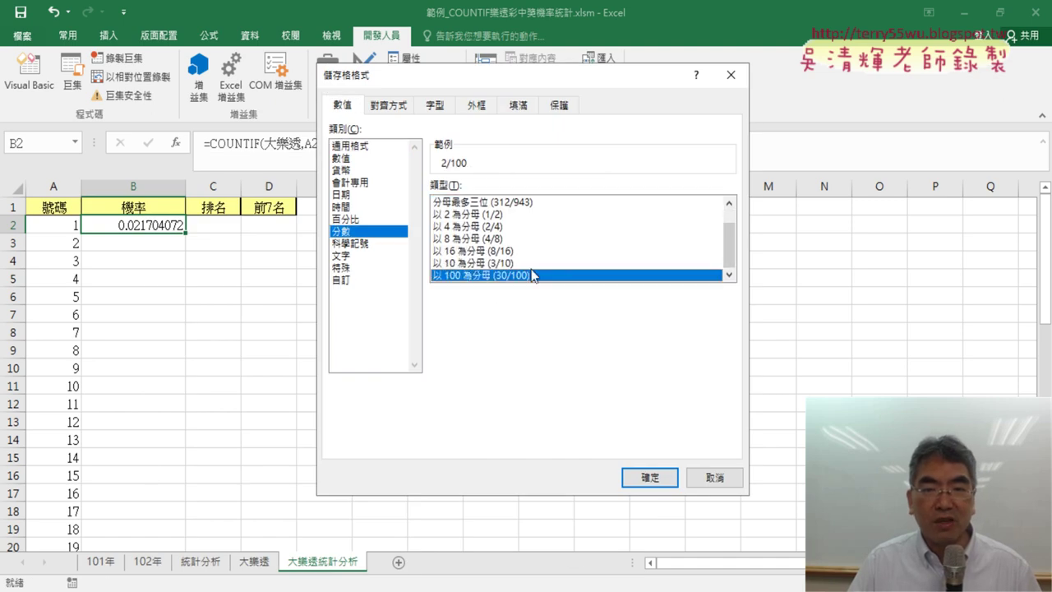
click(335, 281)
click(480, 205)
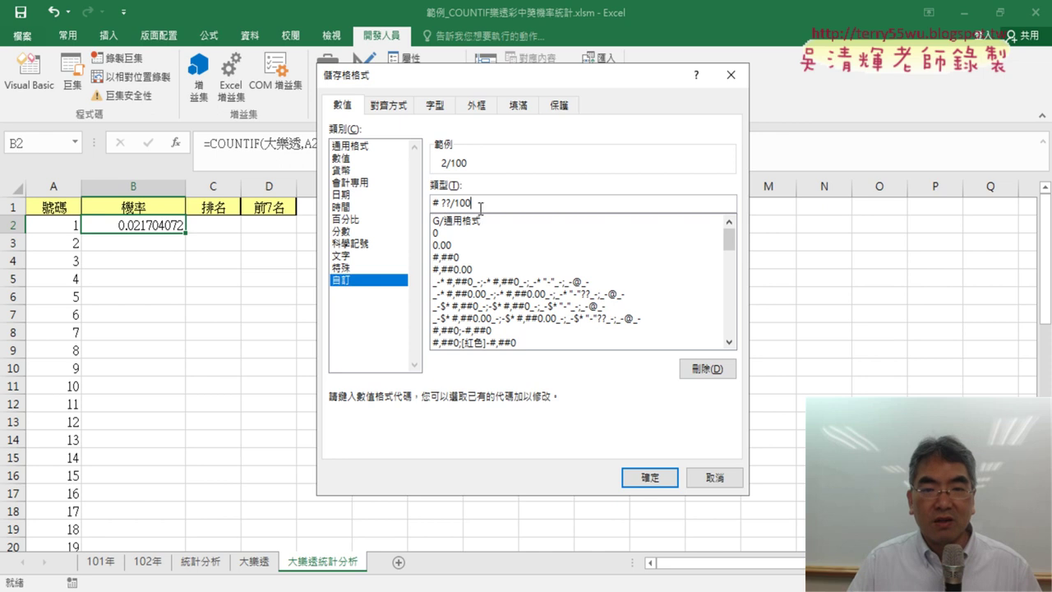
text(00)
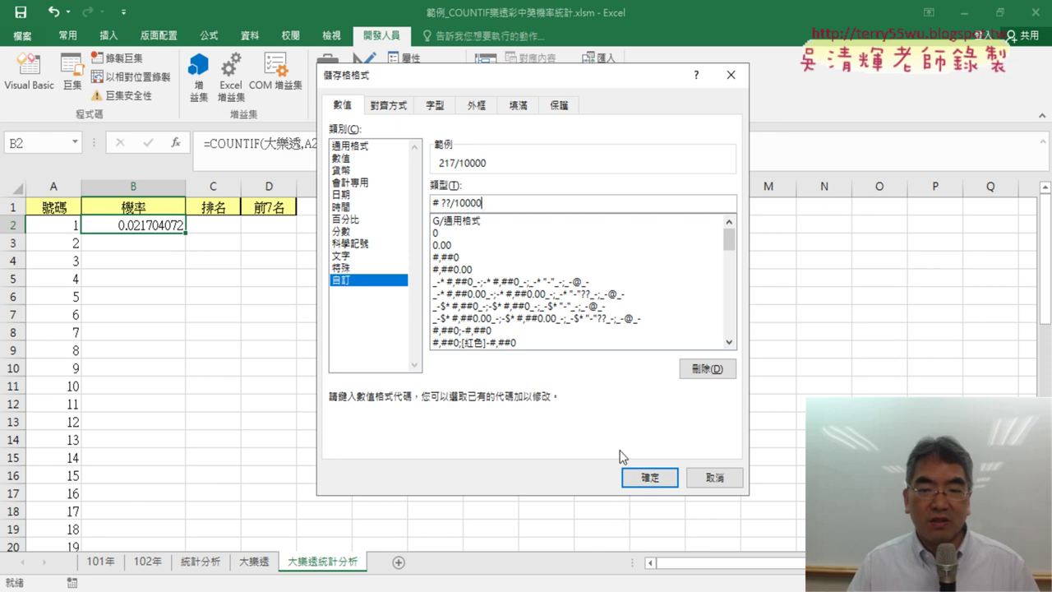
click(649, 478)
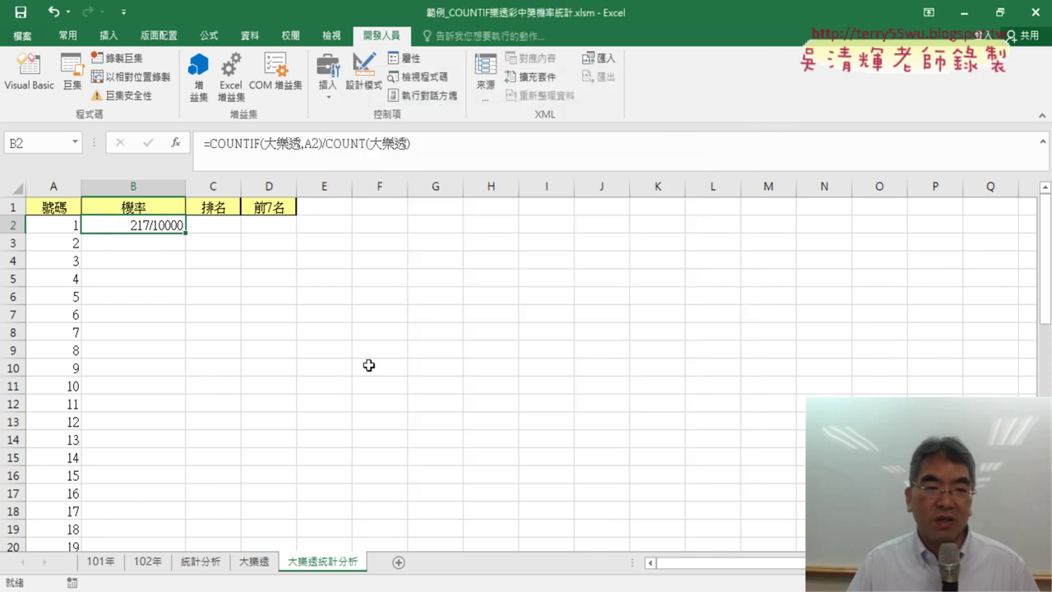
double_click(187, 233)
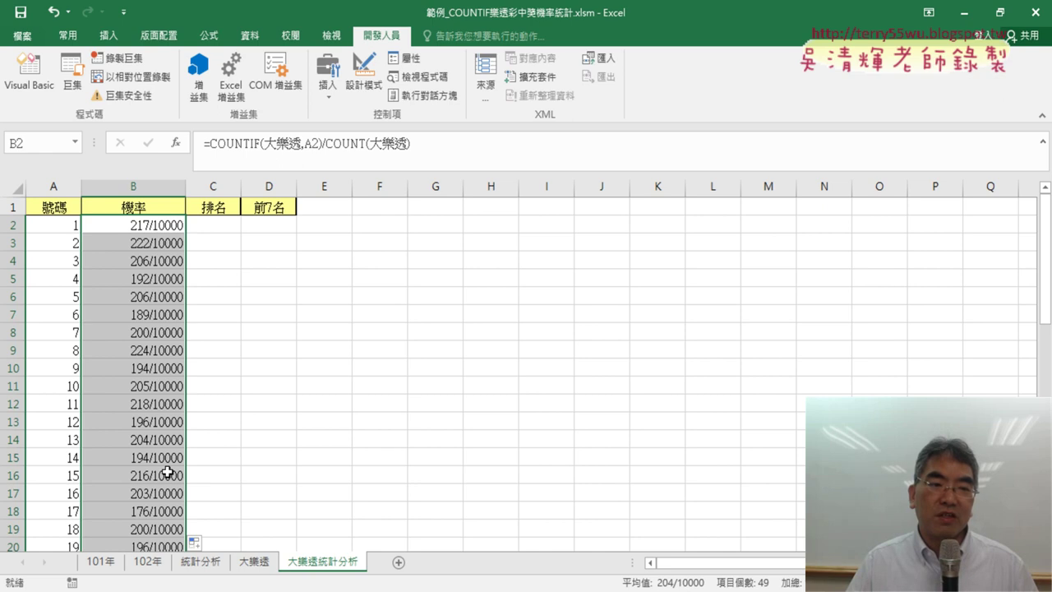
- Insert RANK.EQ in C2 with B2 as the number to rank
click(220, 222)
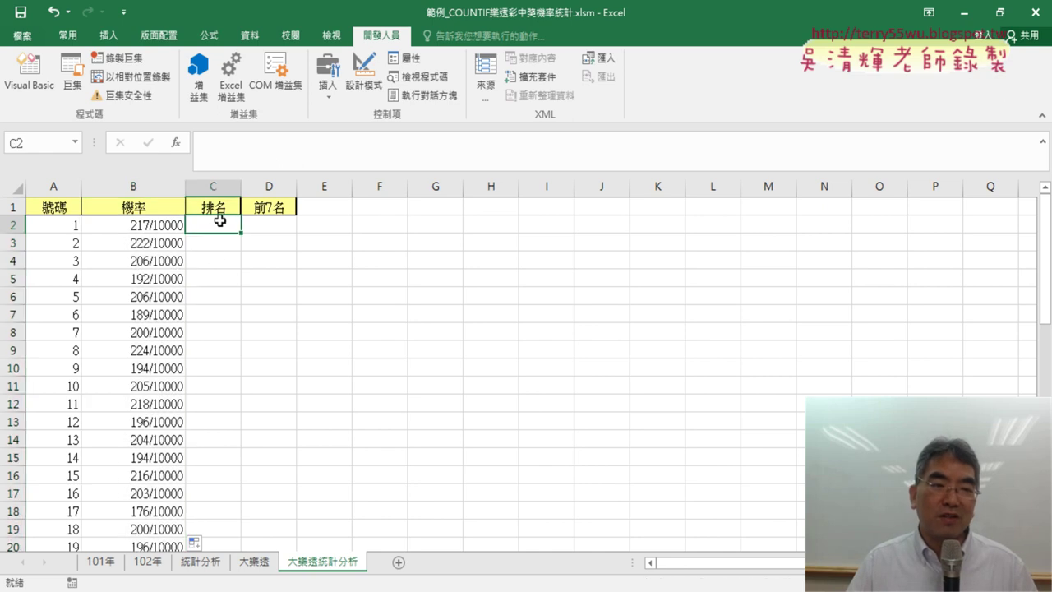
click(176, 146)
click(633, 276)
double_click(633, 276)
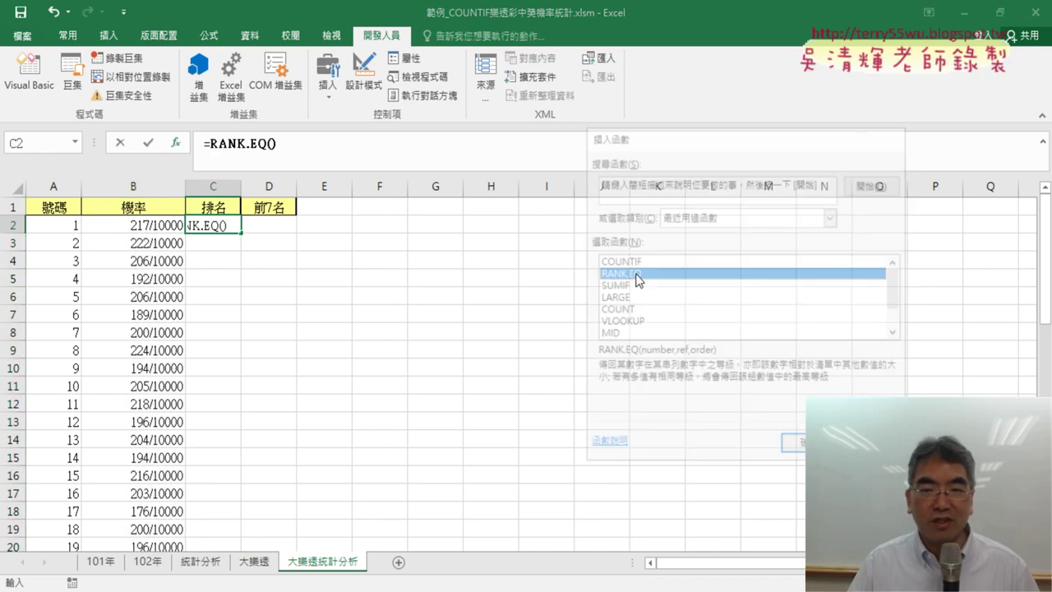
click(168, 232)
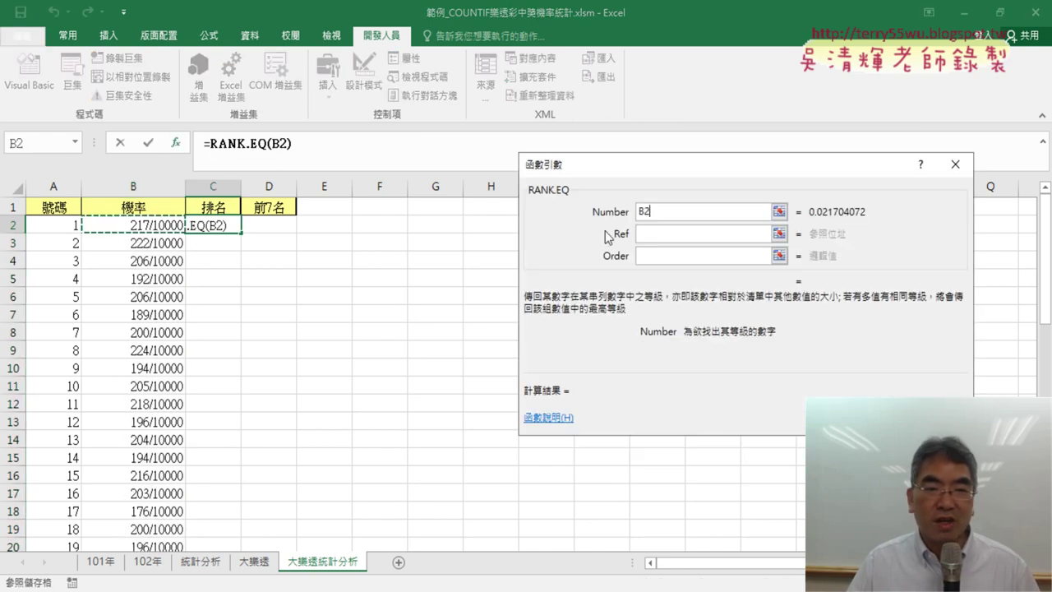
click(681, 234)
- Set the reference to row-locked B$2:B$50 and fill the rank formula down column C
click(143, 224)
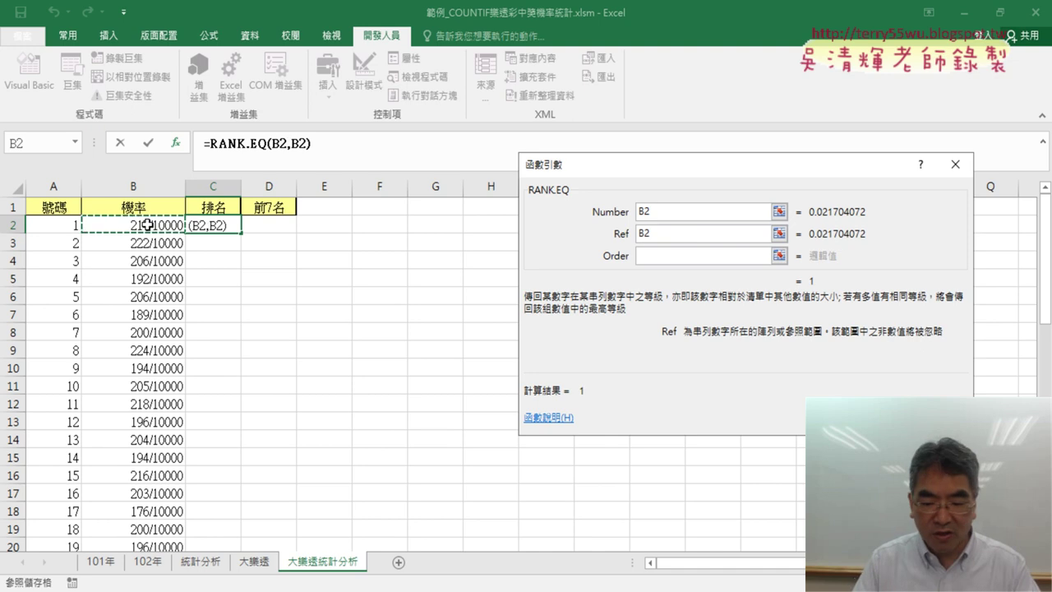
key(ctrl+shift+Down)
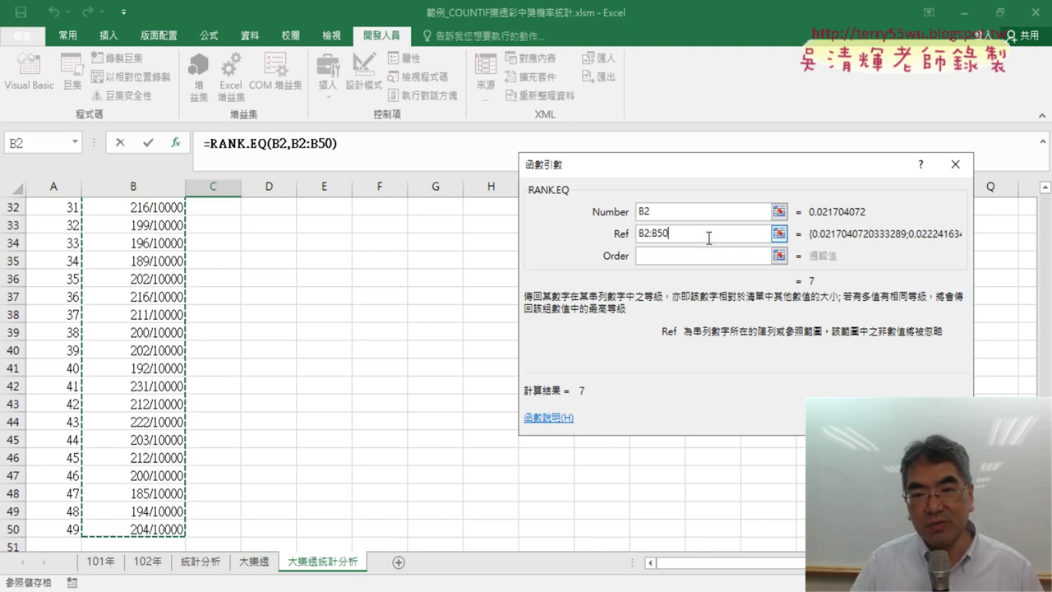
drag(704, 235, 528, 220)
key(F4)
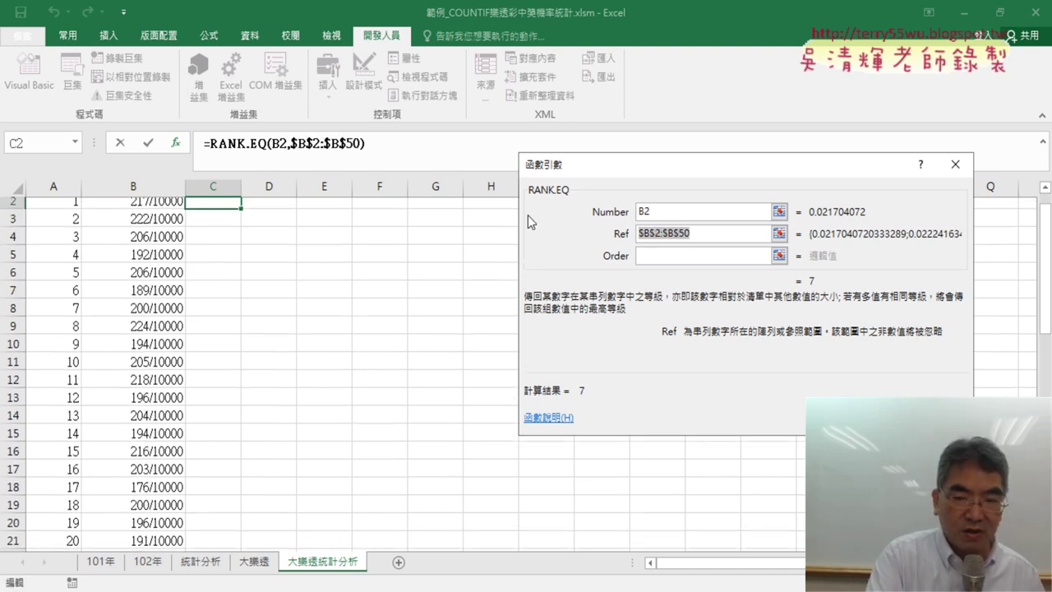
key(F4)
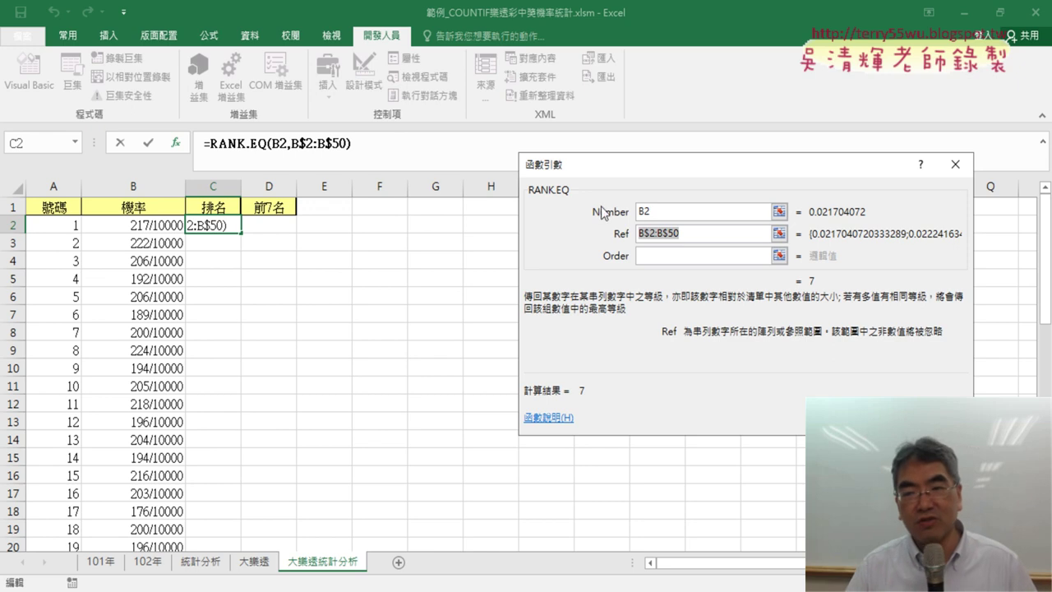
key(Return)
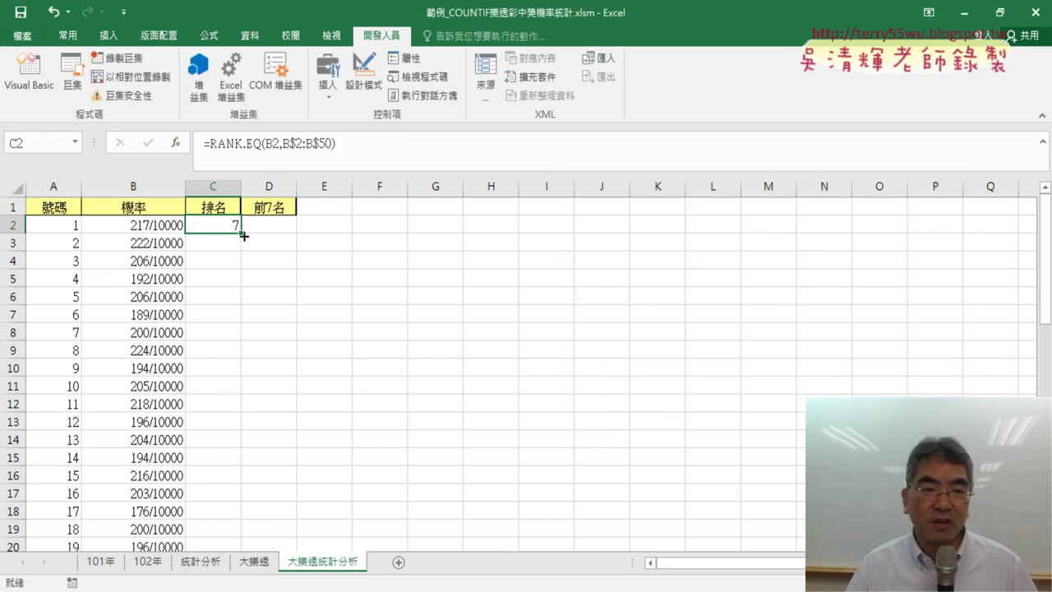
double_click(242, 234)
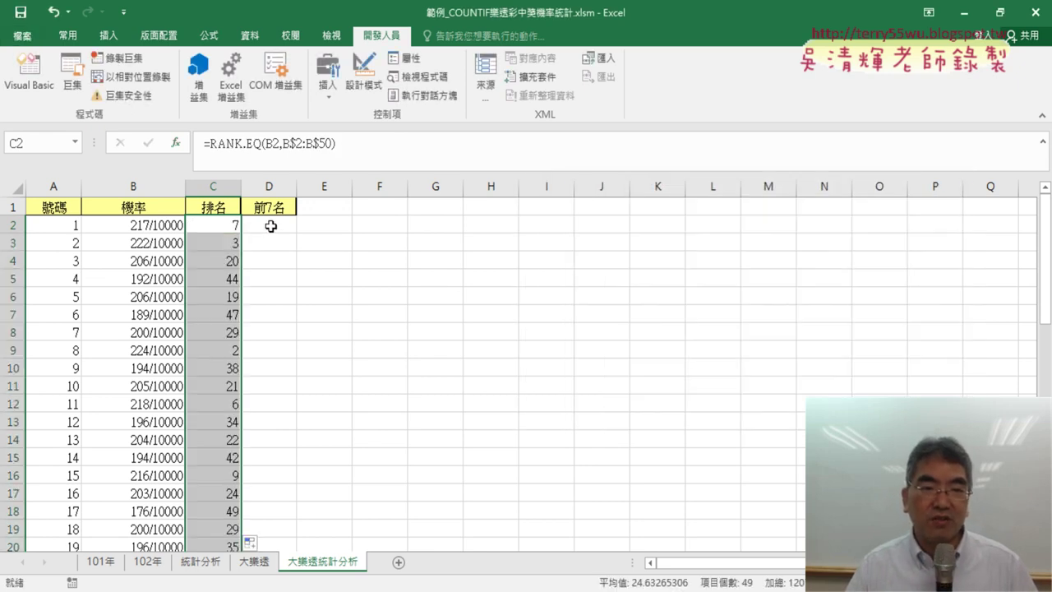
click(270, 226)
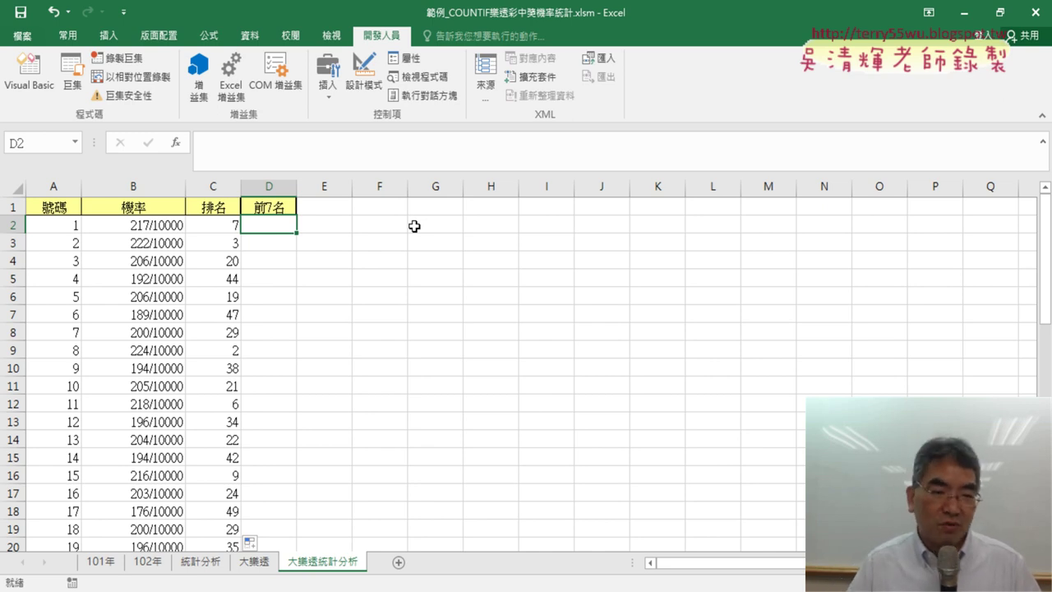
- Sort by 排名 ascending, inspect the top 7 ranks in C2:C8, then undo the sort
click(212, 205)
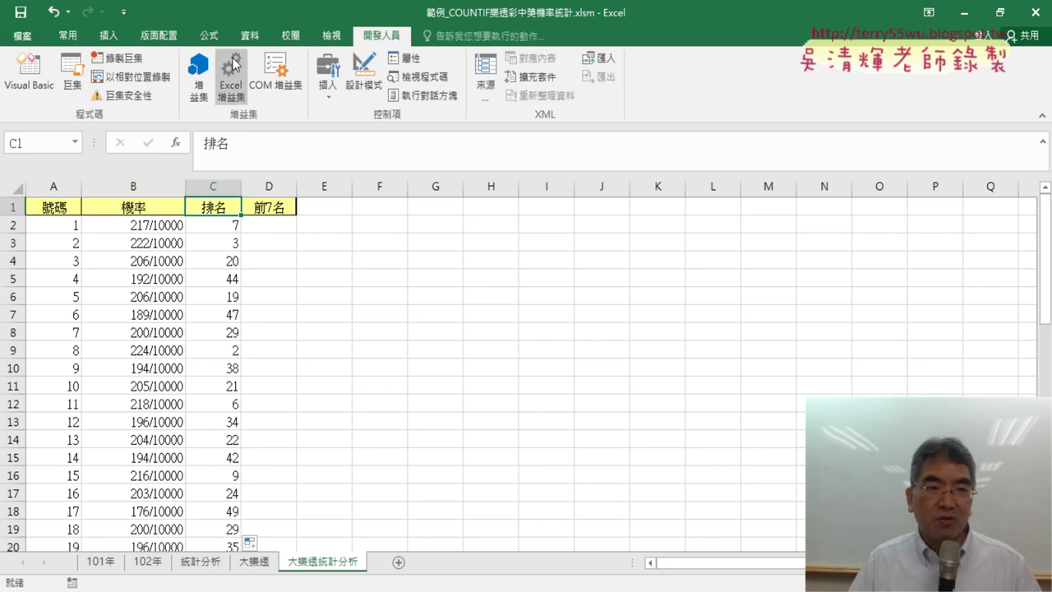
click(249, 35)
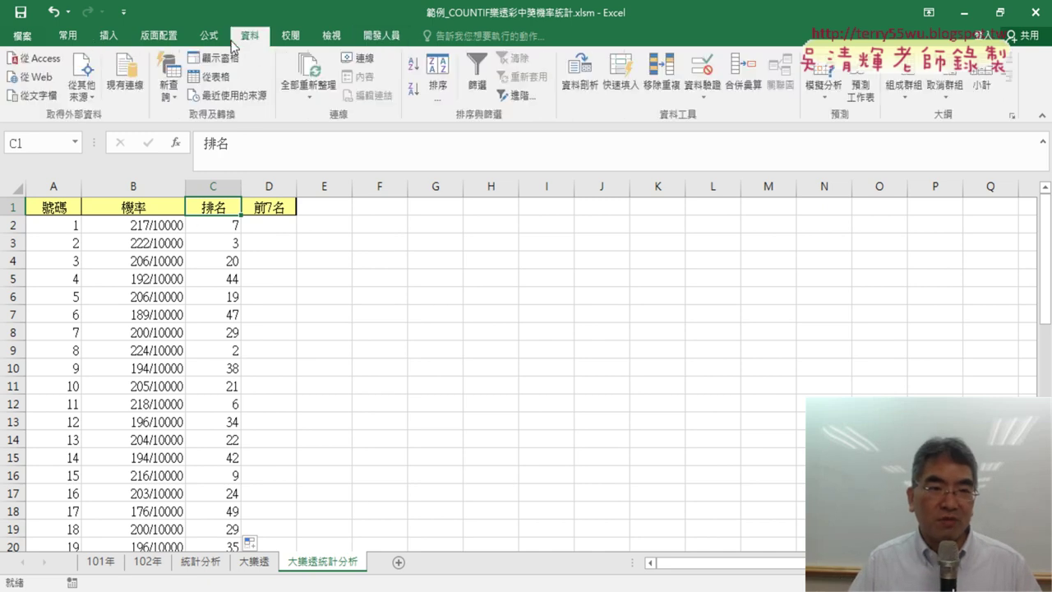
click(415, 67)
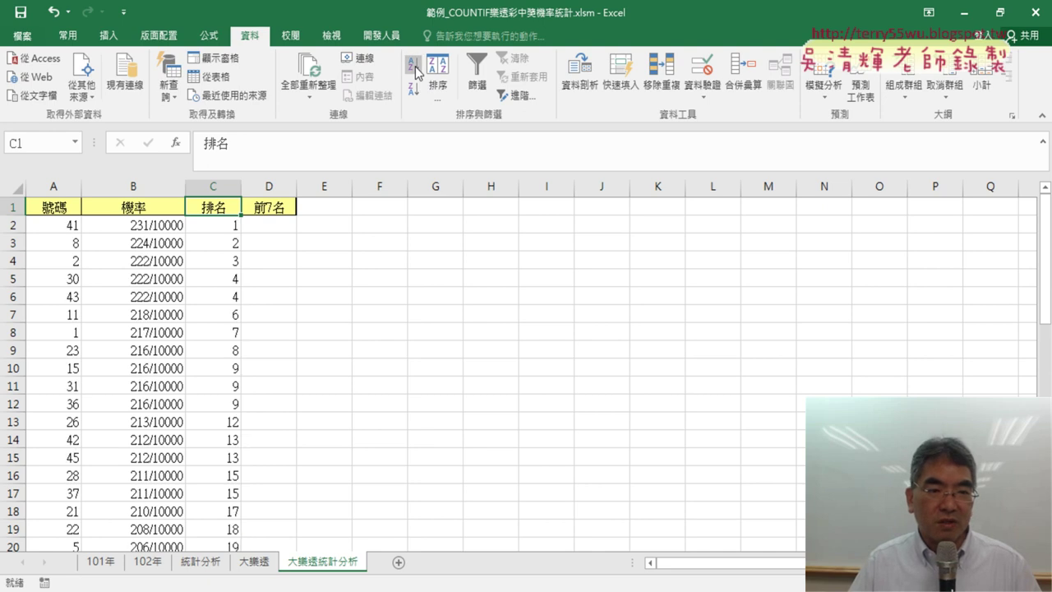
mouse_move(228, 225)
mouse_down()
mouse_move(235, 296)
mouse_move(226, 330)
mouse_up()
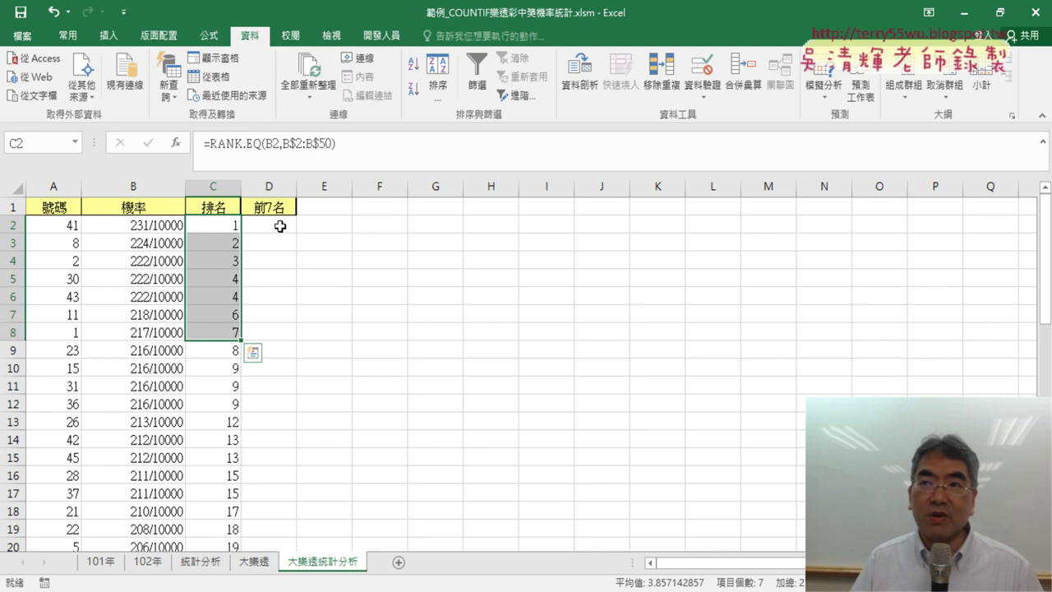
click(222, 285)
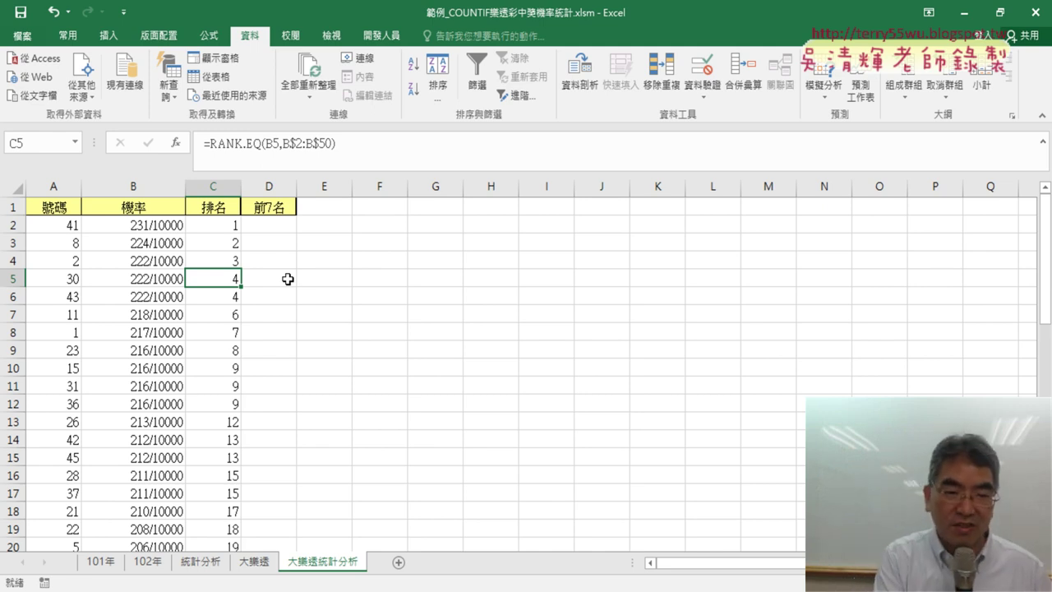
key(ctrl+z)
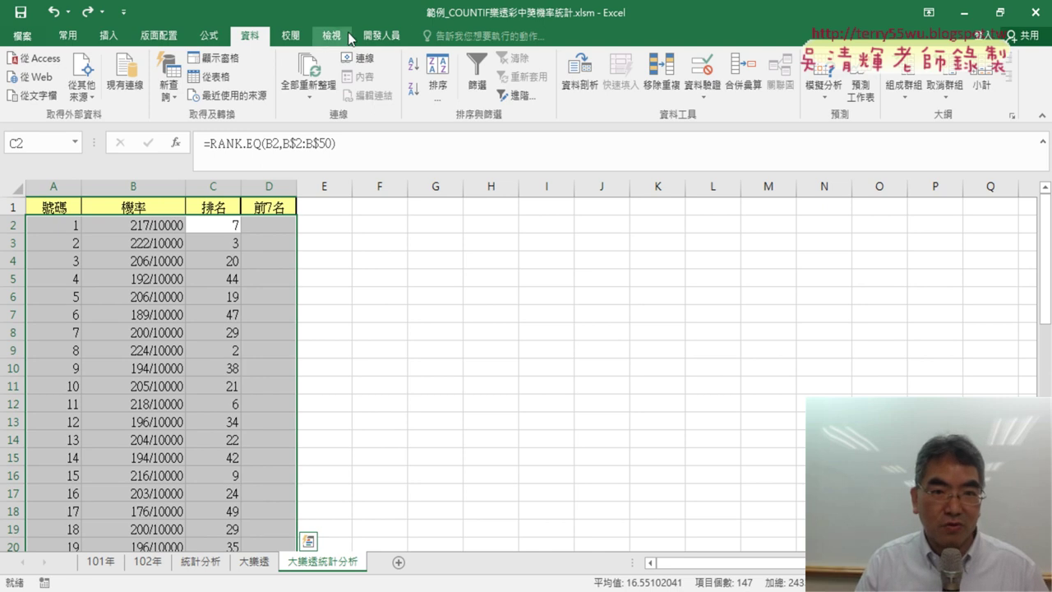
- Reopen the VBA editor and select the 刪除B欄 and 大樂透下載 subs
click(382, 35)
click(29, 72)
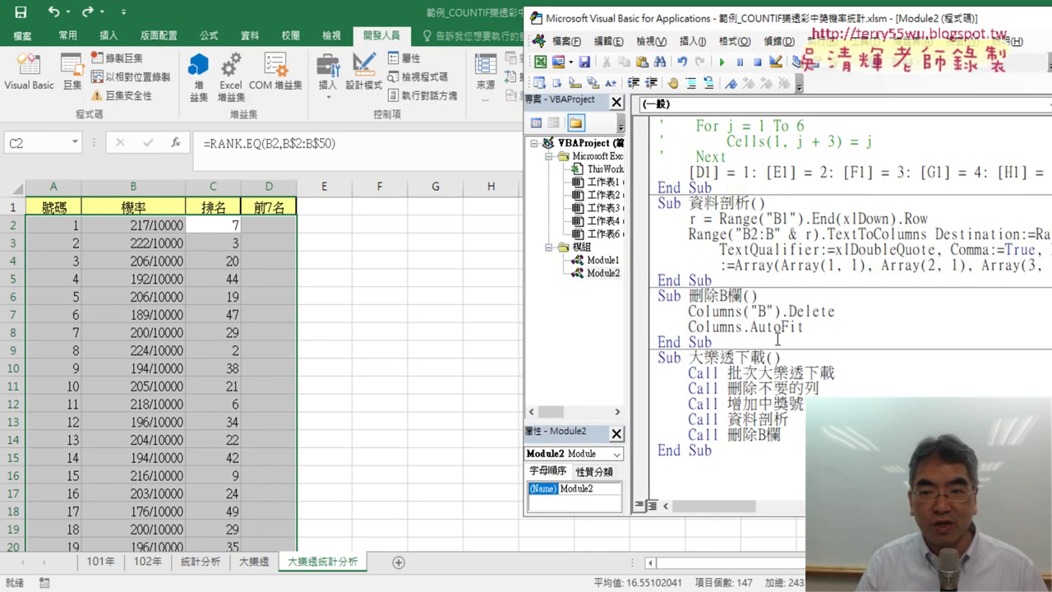
drag(697, 445, 642, 294)
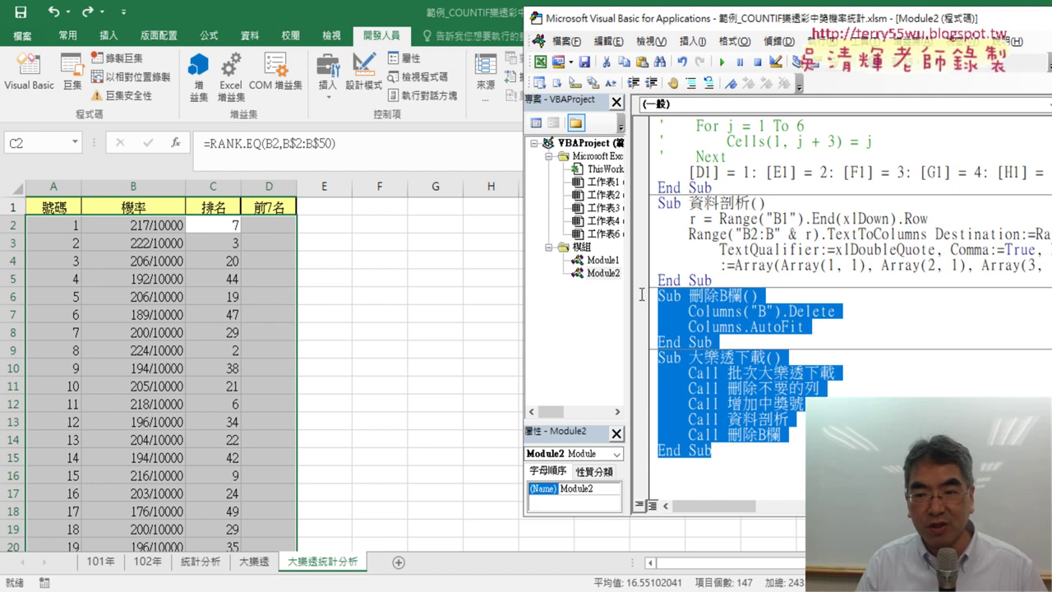
- Switch to the Google Docs lottery notes and look over the area around the ranking table
key(alt+Tab)
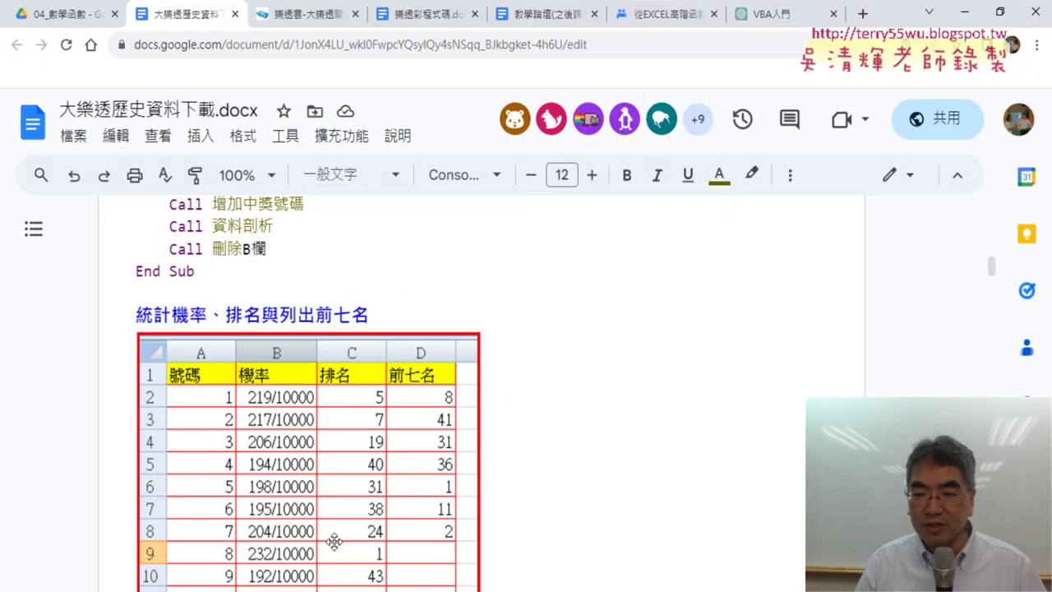
scroll(236, 446, up, 3)
scroll(236, 446, up, 2)
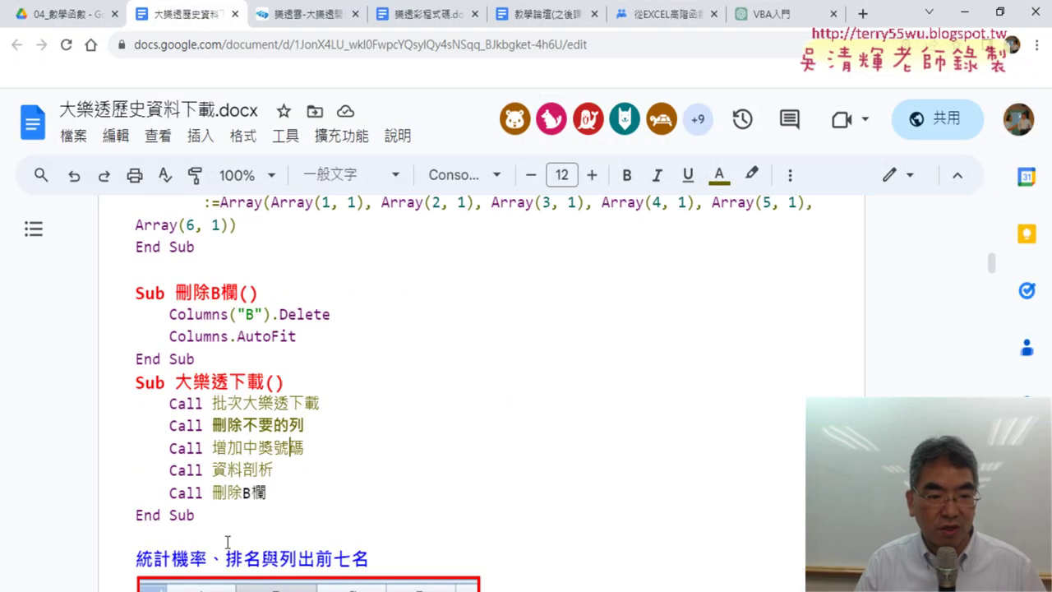
drag(228, 542, 132, 293)
scroll(489, 340, down, 4)
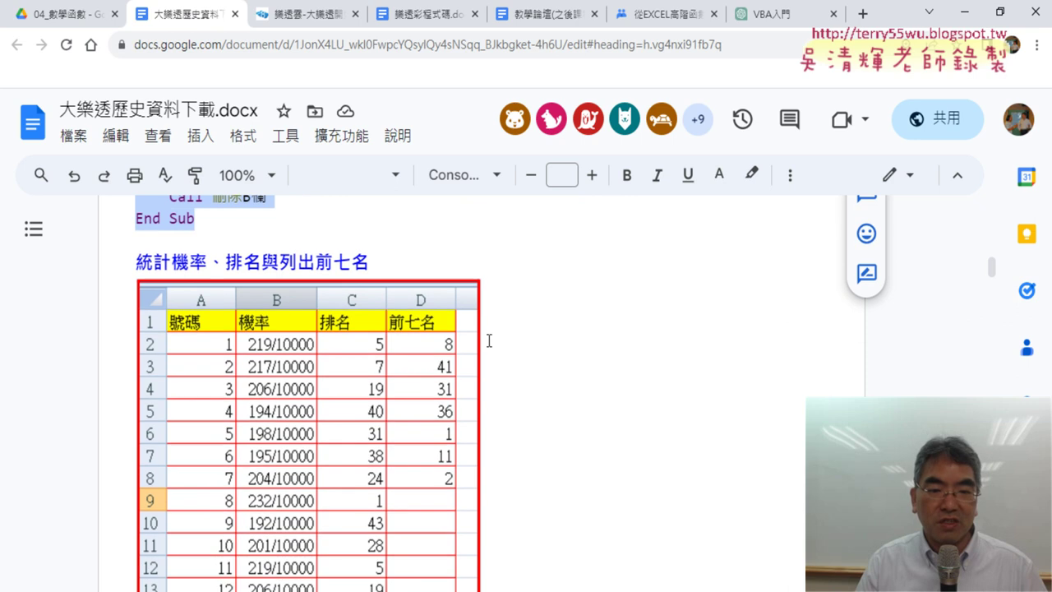
- Stop the EVO Class Management screen broadcast to students and minimize the manager
key(alt+Tab)
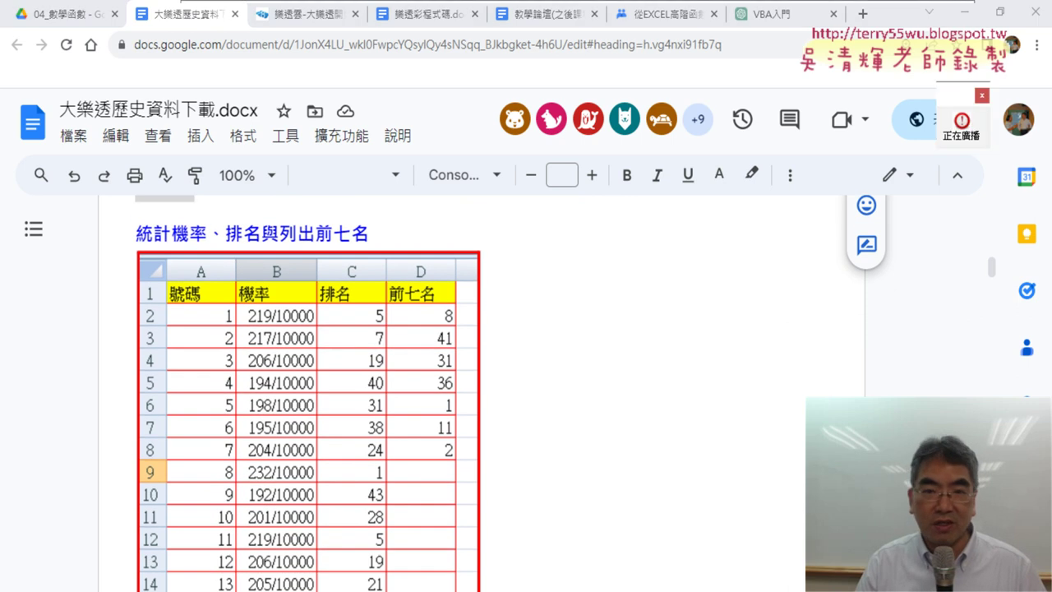
click(612, 68)
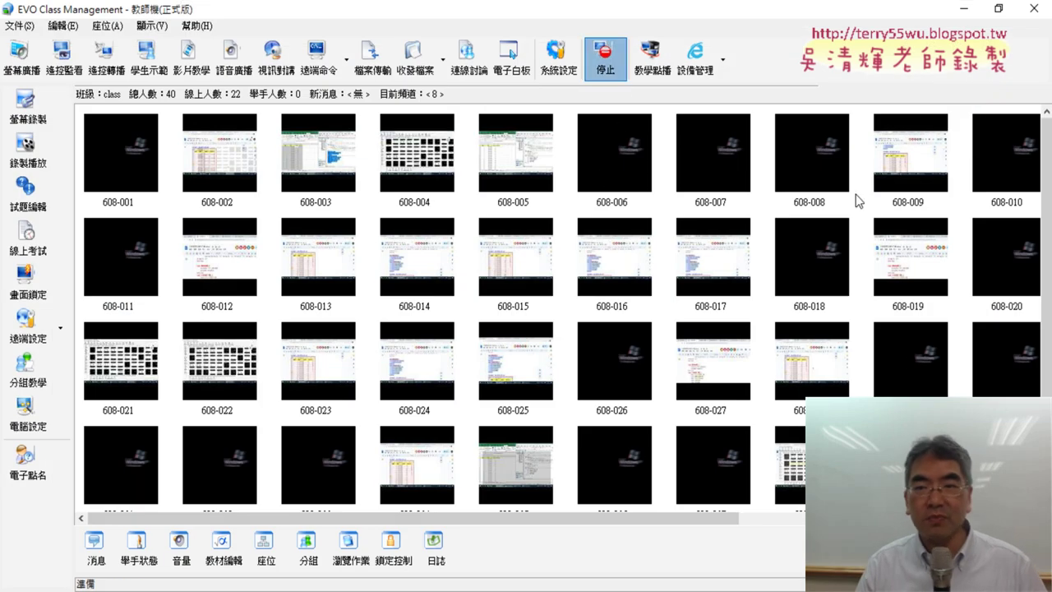
click(961, 10)
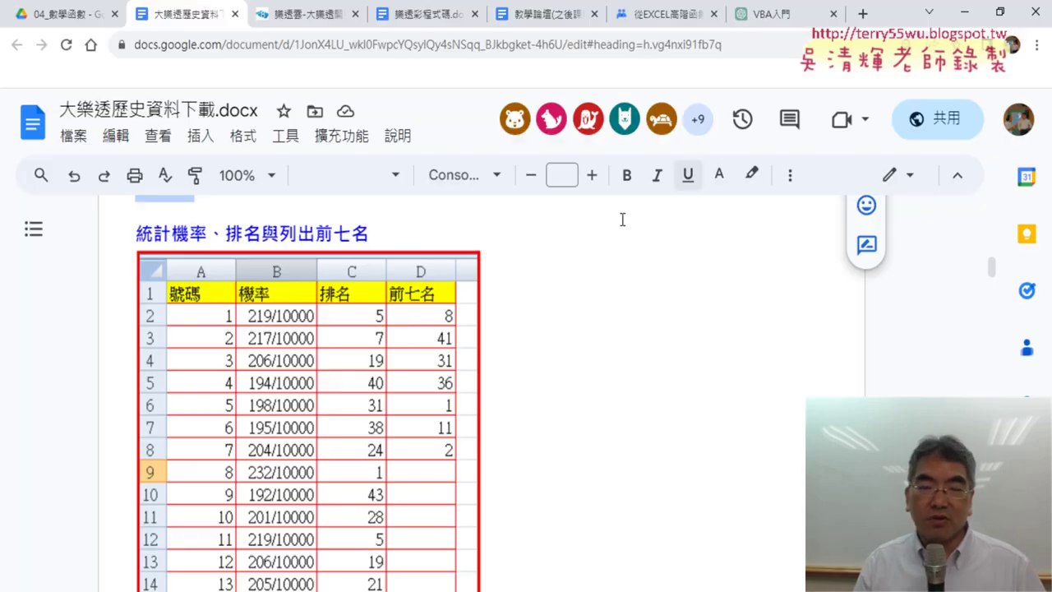
- Scroll the handout down to section 2, 刪除多餘列, after the 特別號 sort step
scroll(521, 345, down, 2)
scroll(535, 340, down, 2)
scroll(535, 339, down, 2)
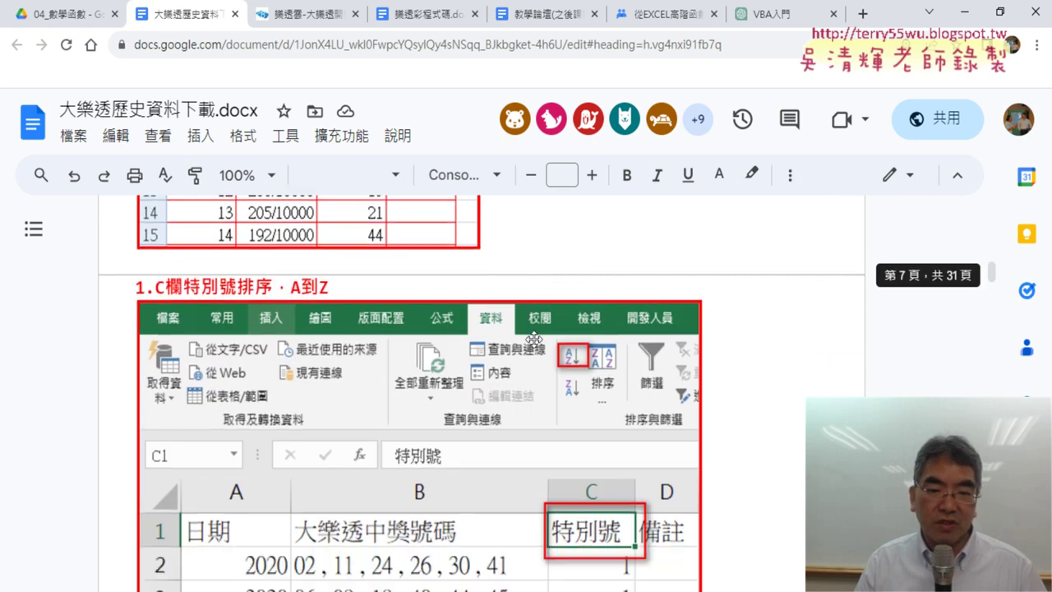
scroll(535, 340, down, 3)
scroll(534, 339, down, 3)
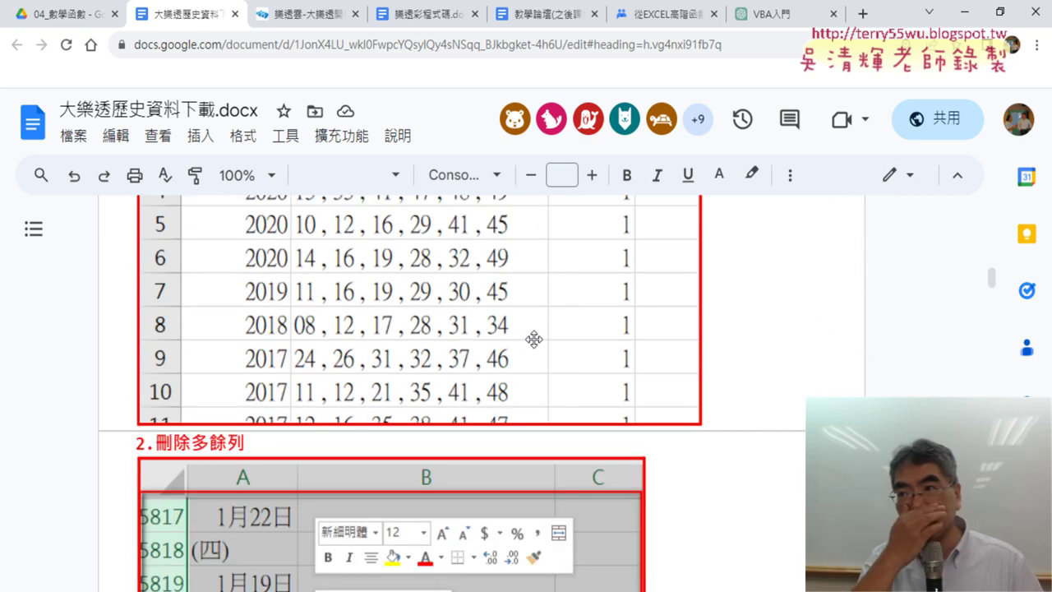